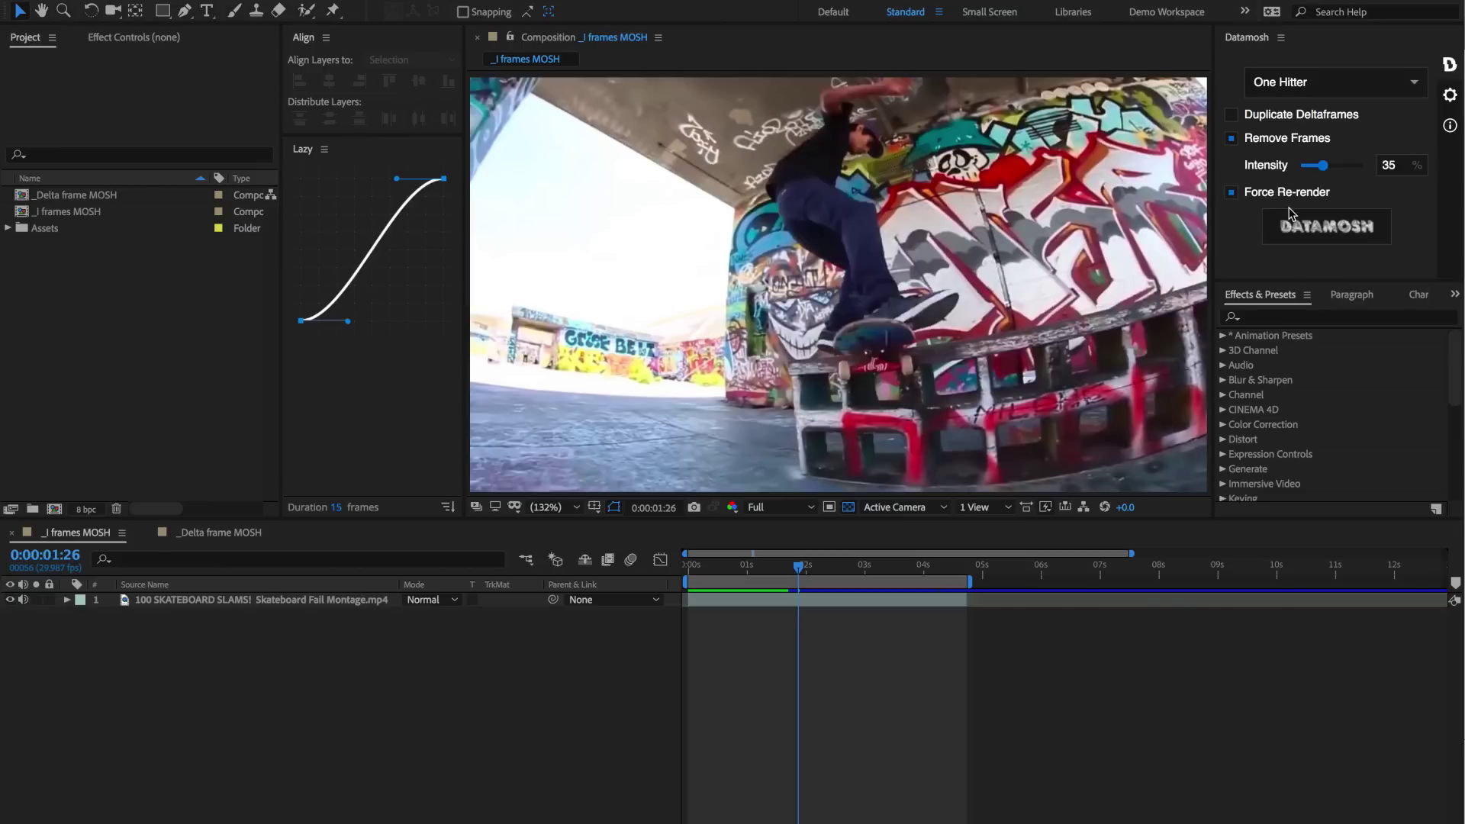
# Open the Datamosh panel's settings, which show Output Template Lossless and Debug Mode off.
pyautogui.click(1450, 95)
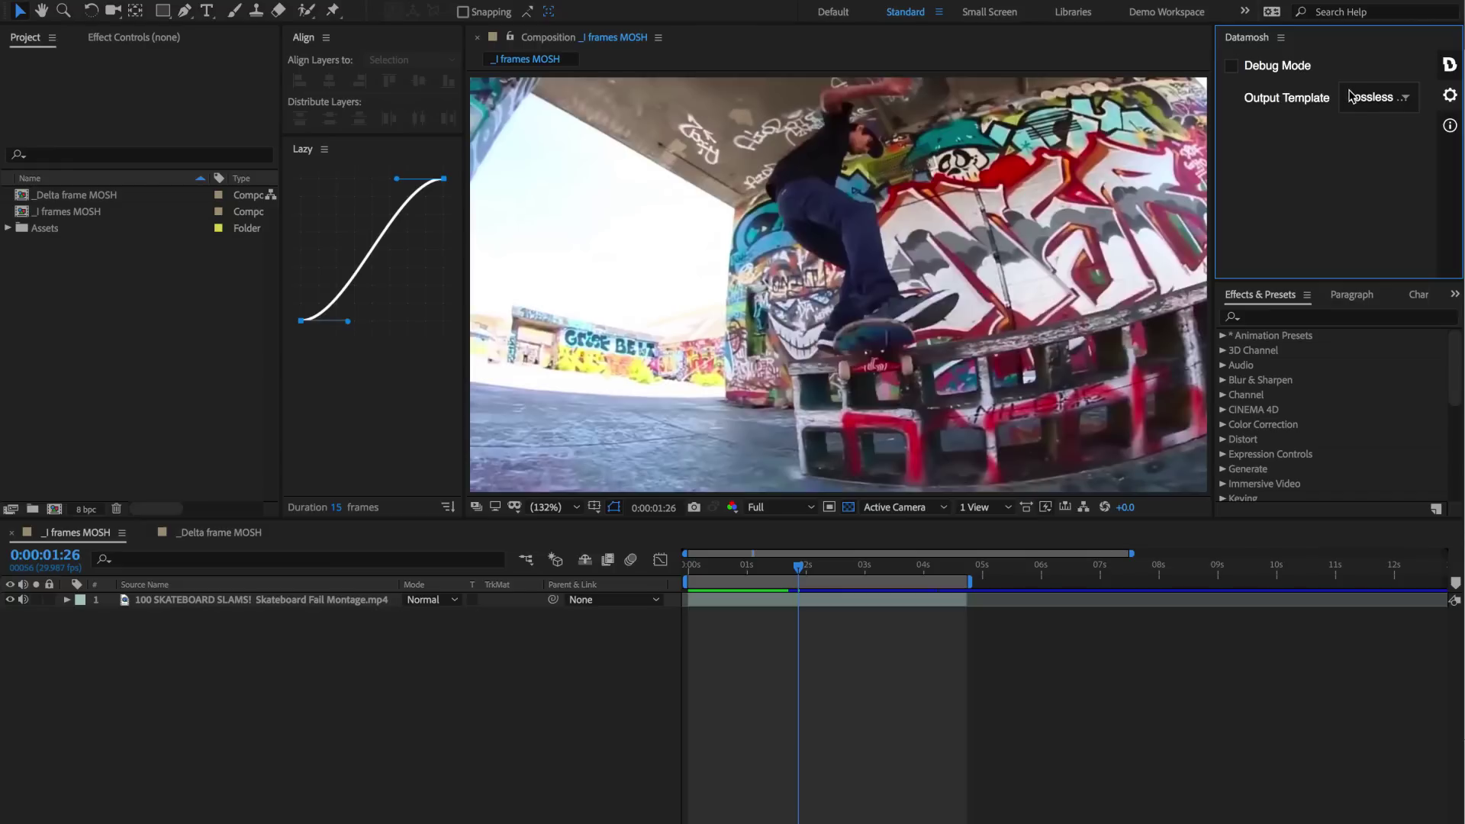
pyautogui.click(1403, 98)
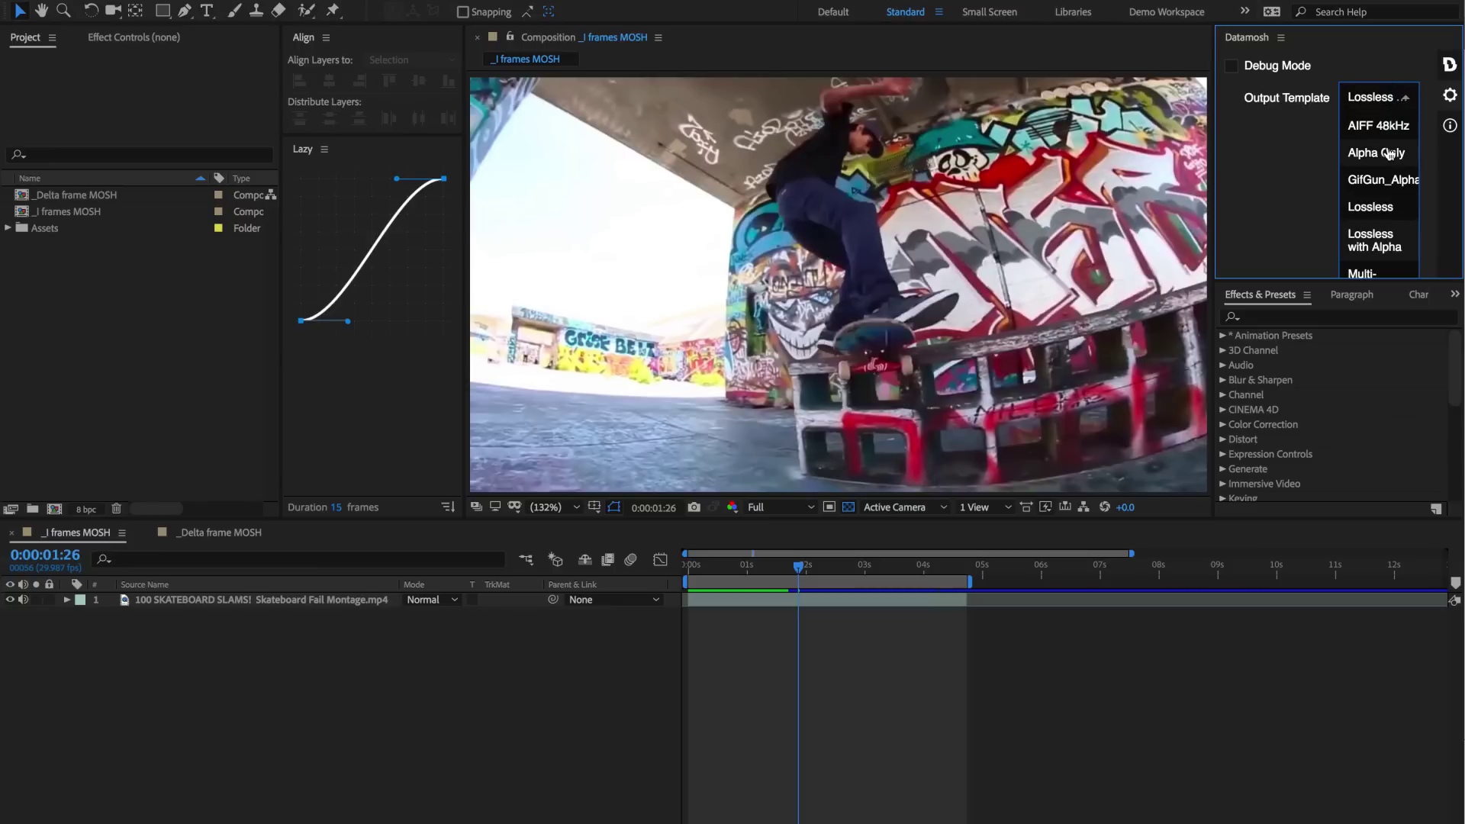
pyautogui.scroll(-1, 1389, 152)
pyautogui.scroll(-4, 1389, 153)
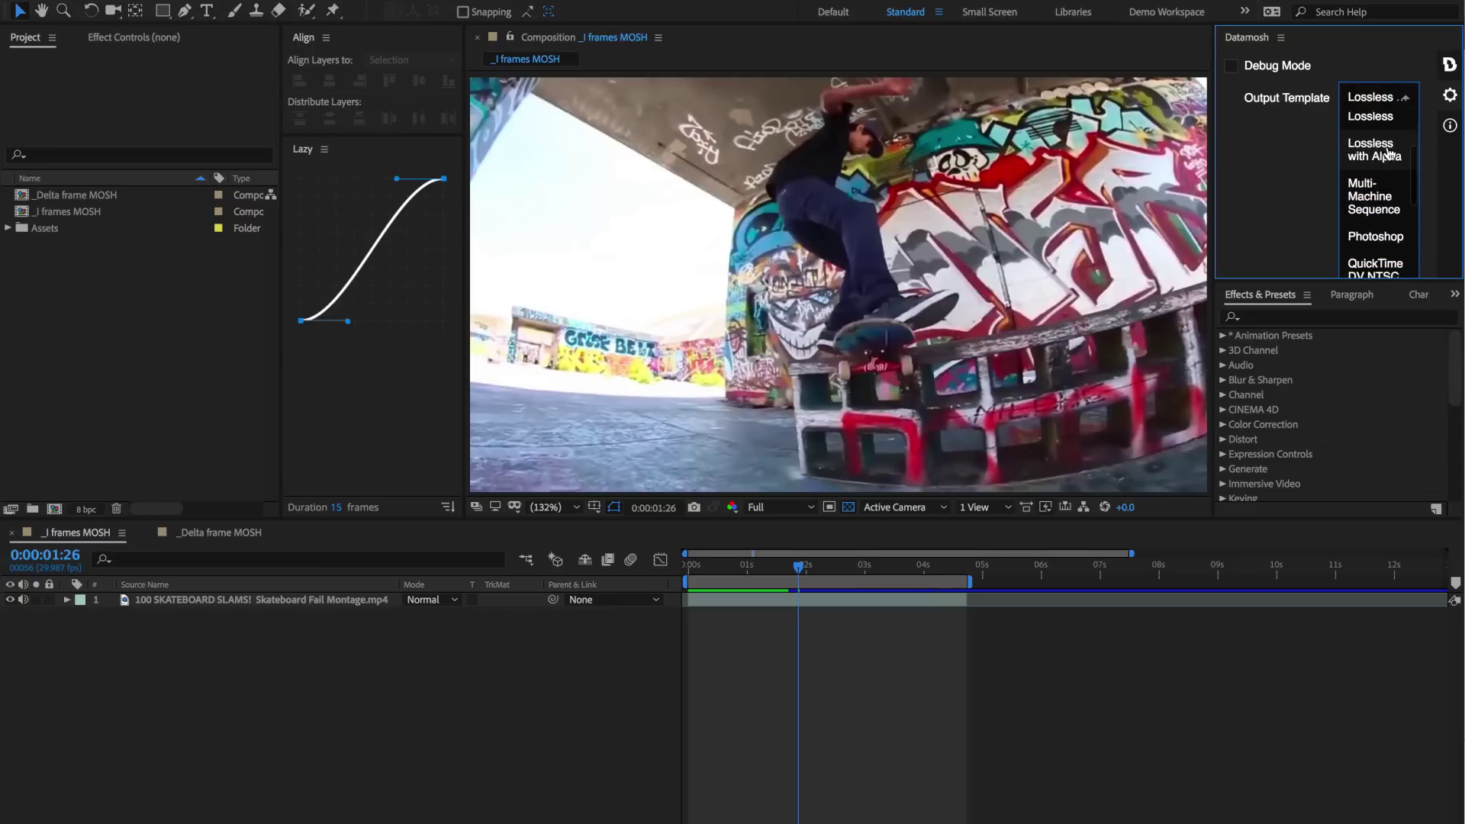
pyautogui.scroll(1, 1388, 154)
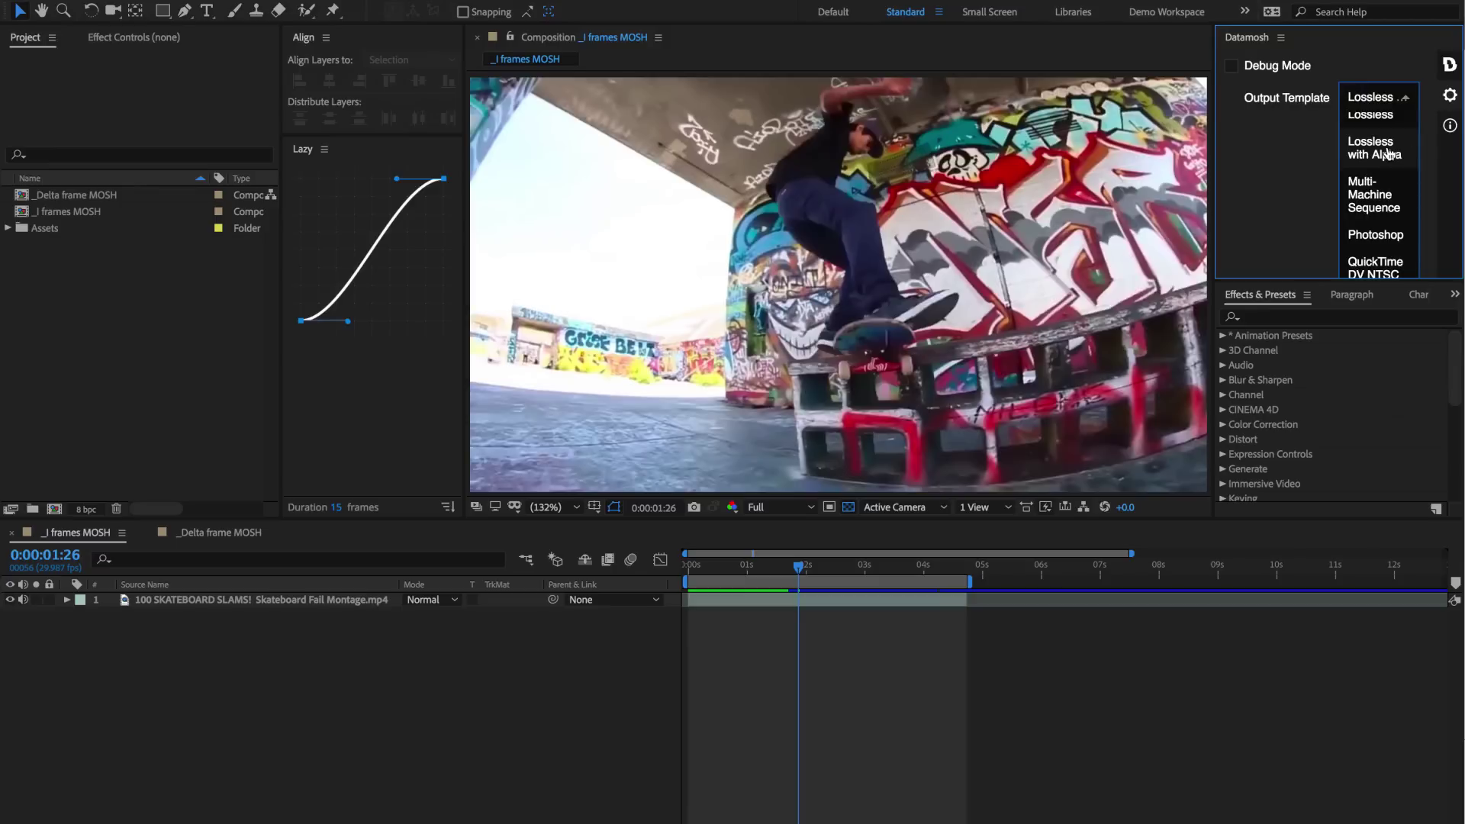
pyautogui.click(1389, 152)
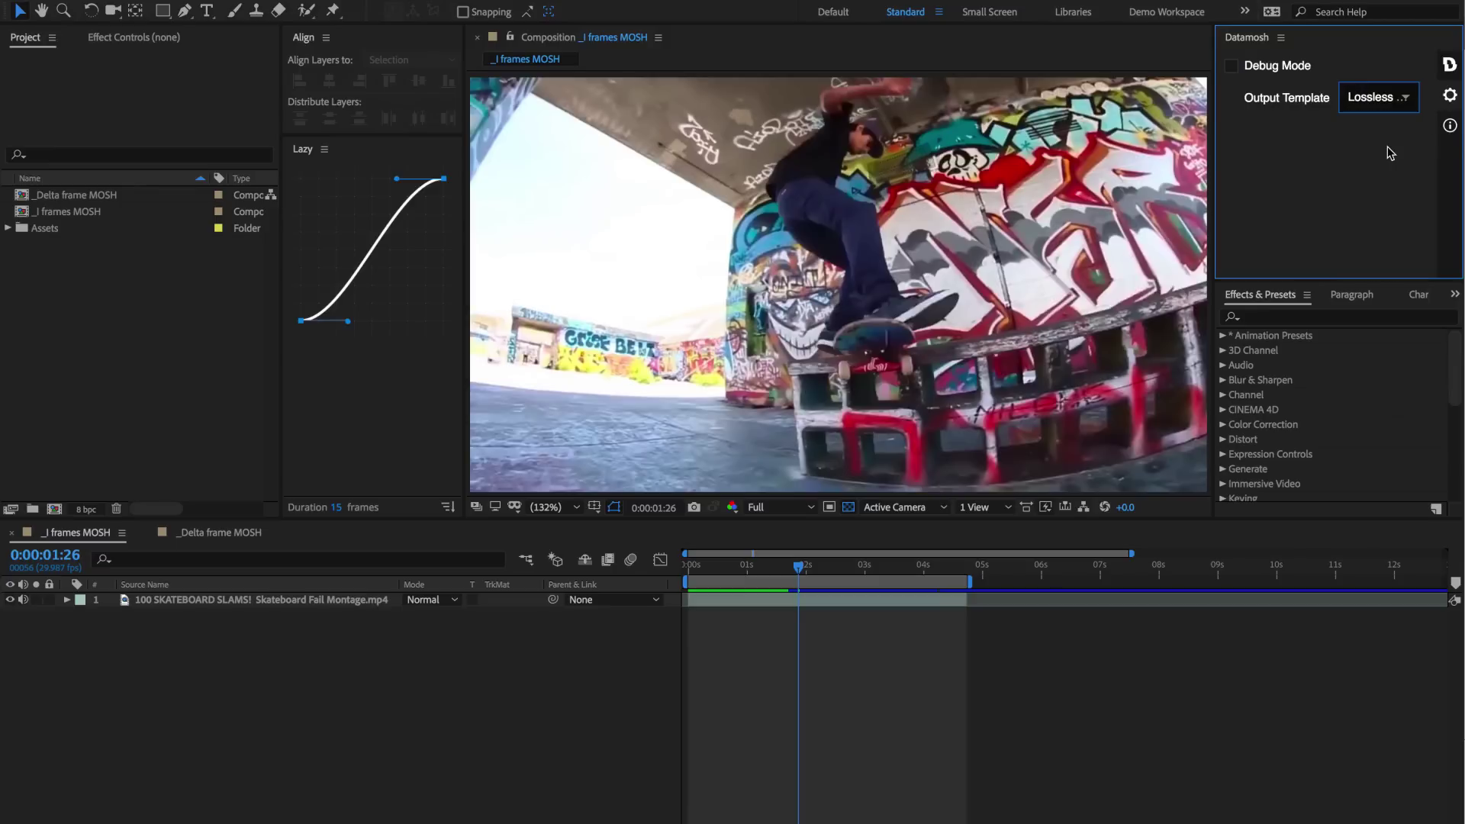
# Open the Datamosh panel's info page.
pyautogui.click(1452, 127)
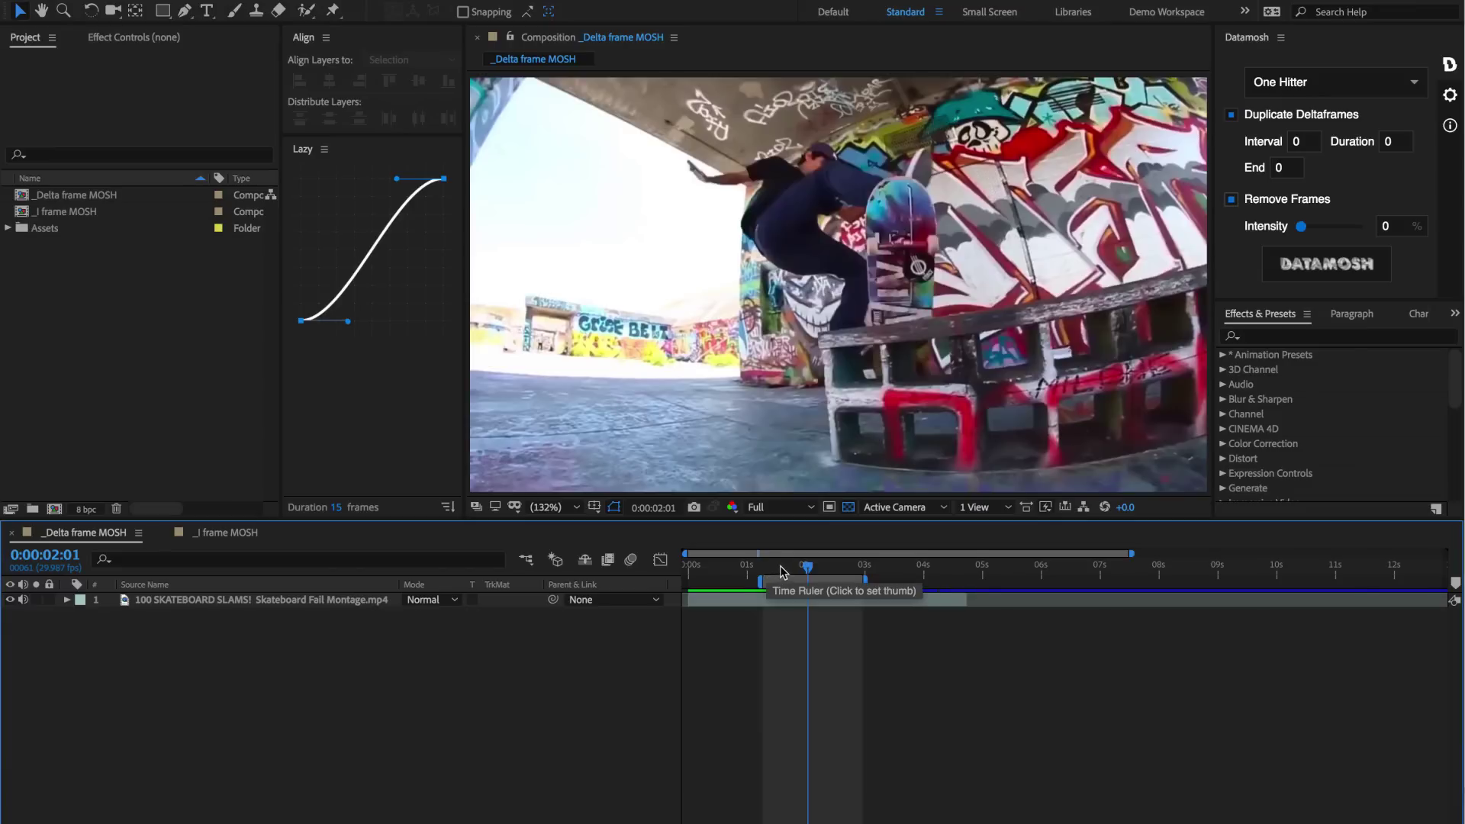
# Trim the work area to the grind trick, from its start to its end at about 2:29.
pyautogui.click(777, 568)
pyautogui.moveTo(777, 569); pyautogui.dragTo(724, 580)
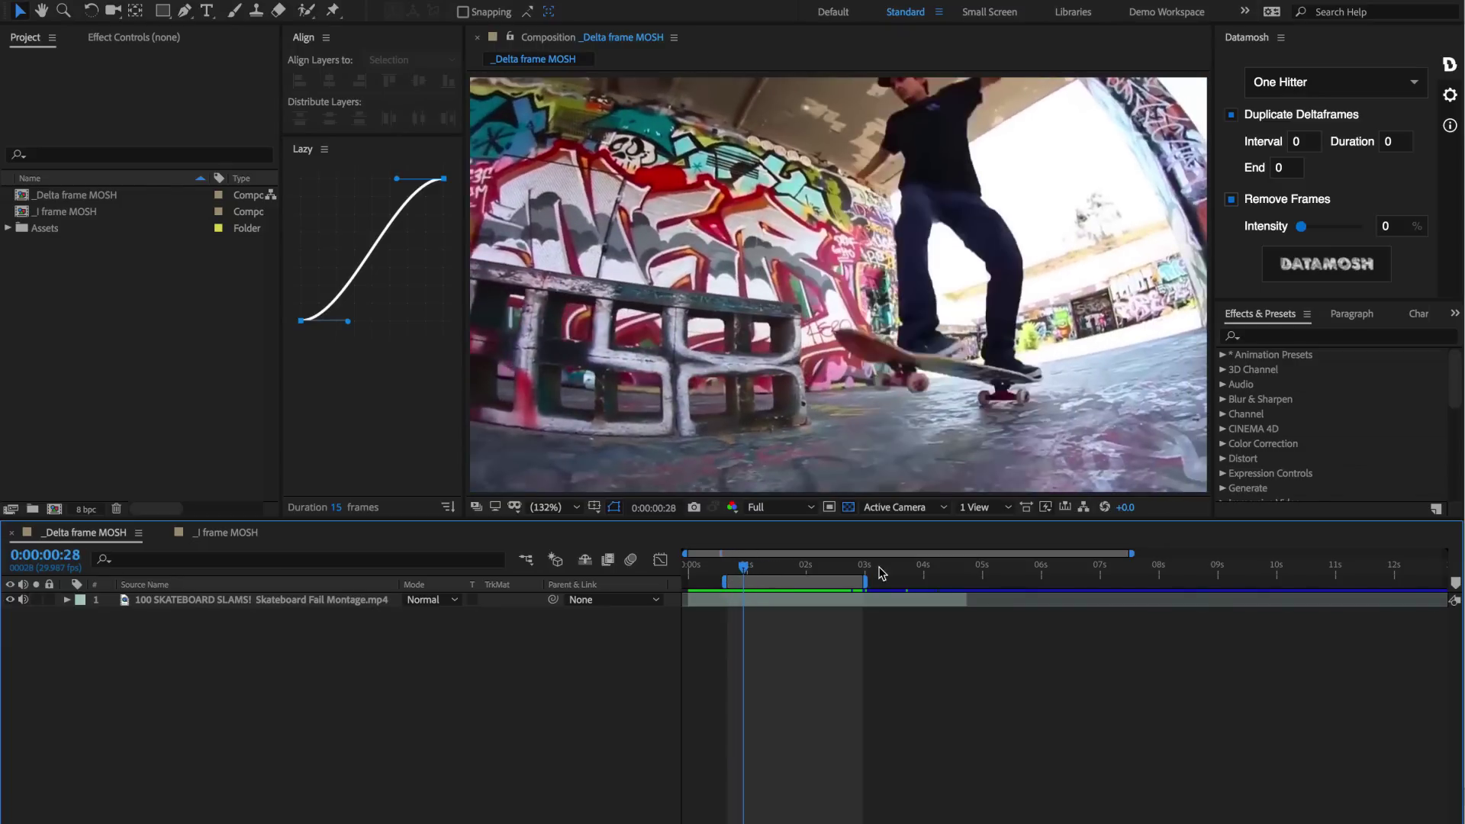
pyautogui.moveTo(867, 582); pyautogui.dragTo(895, 581)
pyautogui.click(776, 569)
pyautogui.moveTo(775, 569); pyautogui.dragTo(759, 571)
pyautogui.press('b')
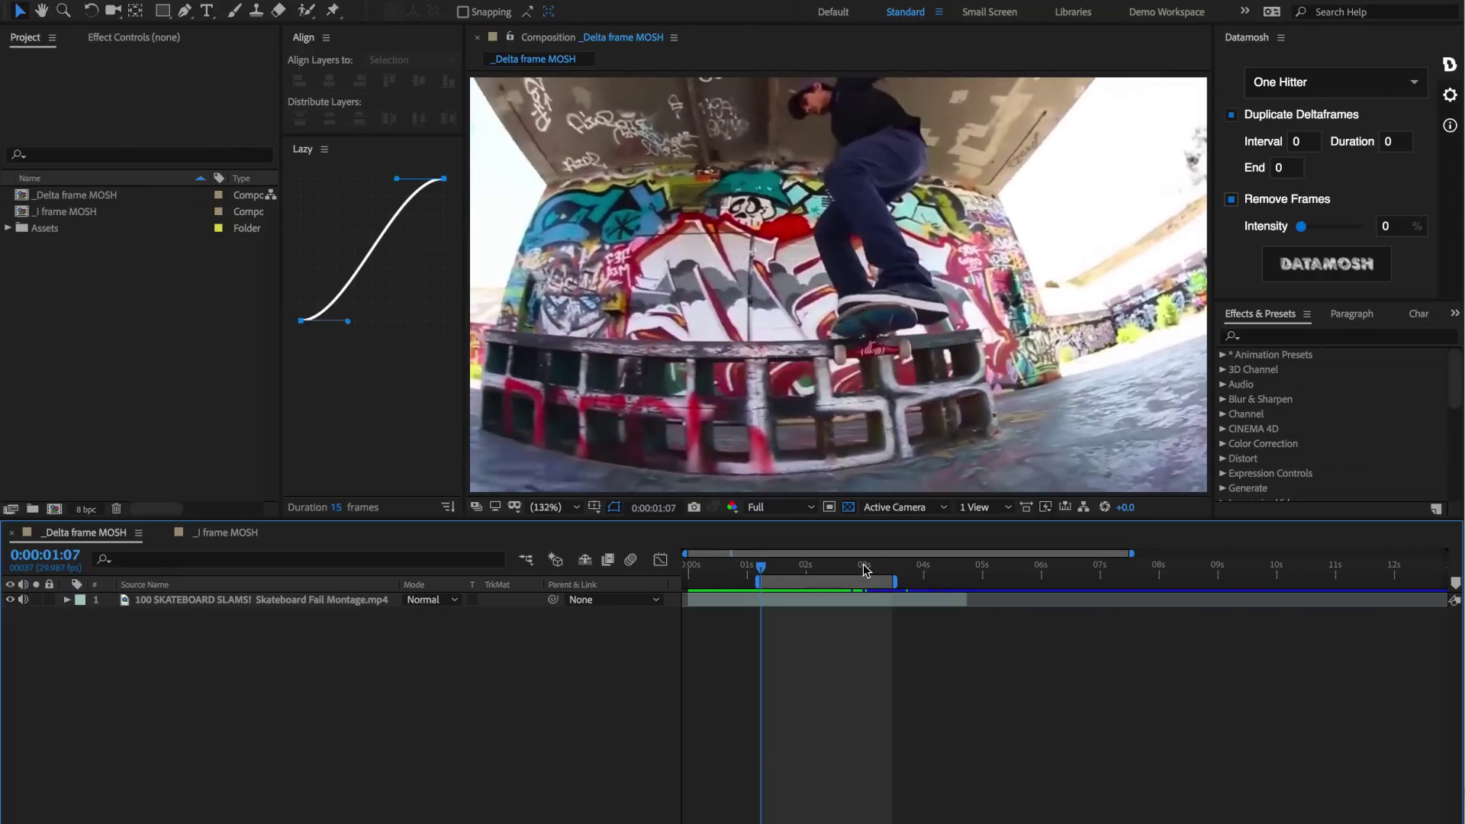
pyautogui.click(863, 569)
pyautogui.press('n')
pyautogui.moveTo(863, 570); pyautogui.dragTo(836, 570)
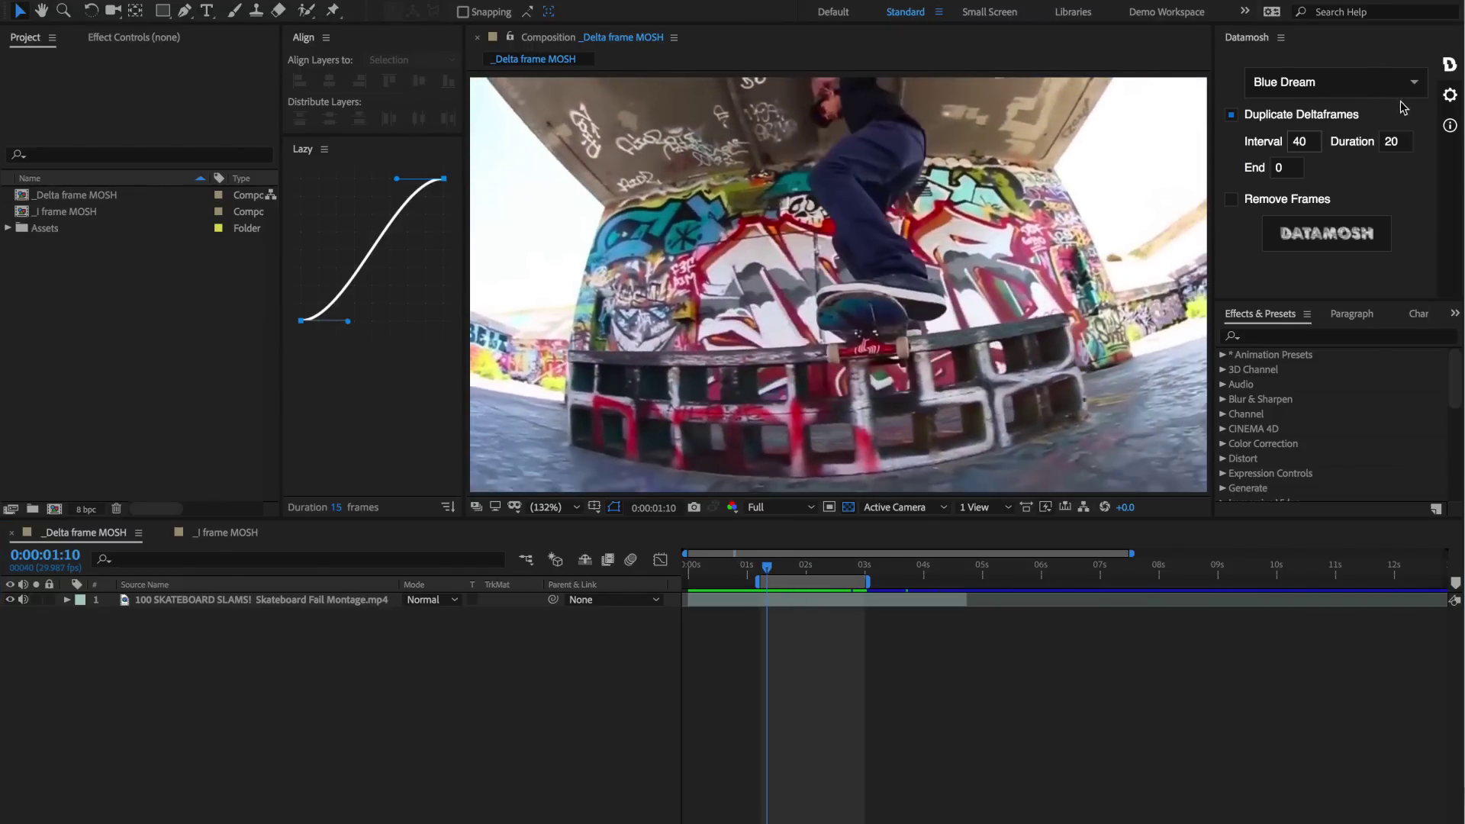
# Zero the Blue Dream Interval, Duration and End values, leaving Remove Frames unchecked and the preset on Blue Dream.
pyautogui.click(1236, 119)
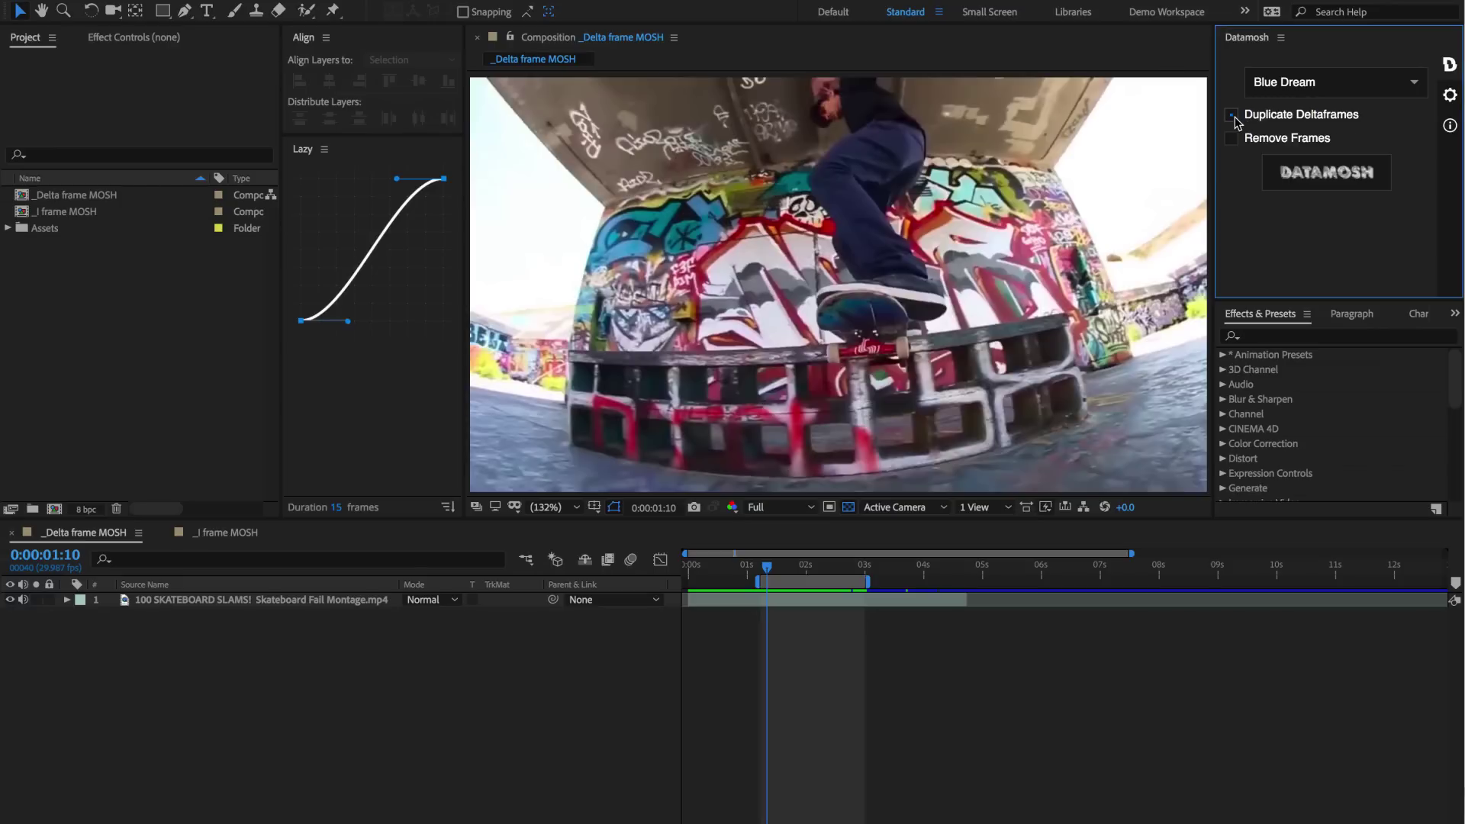
pyautogui.click(1335, 119)
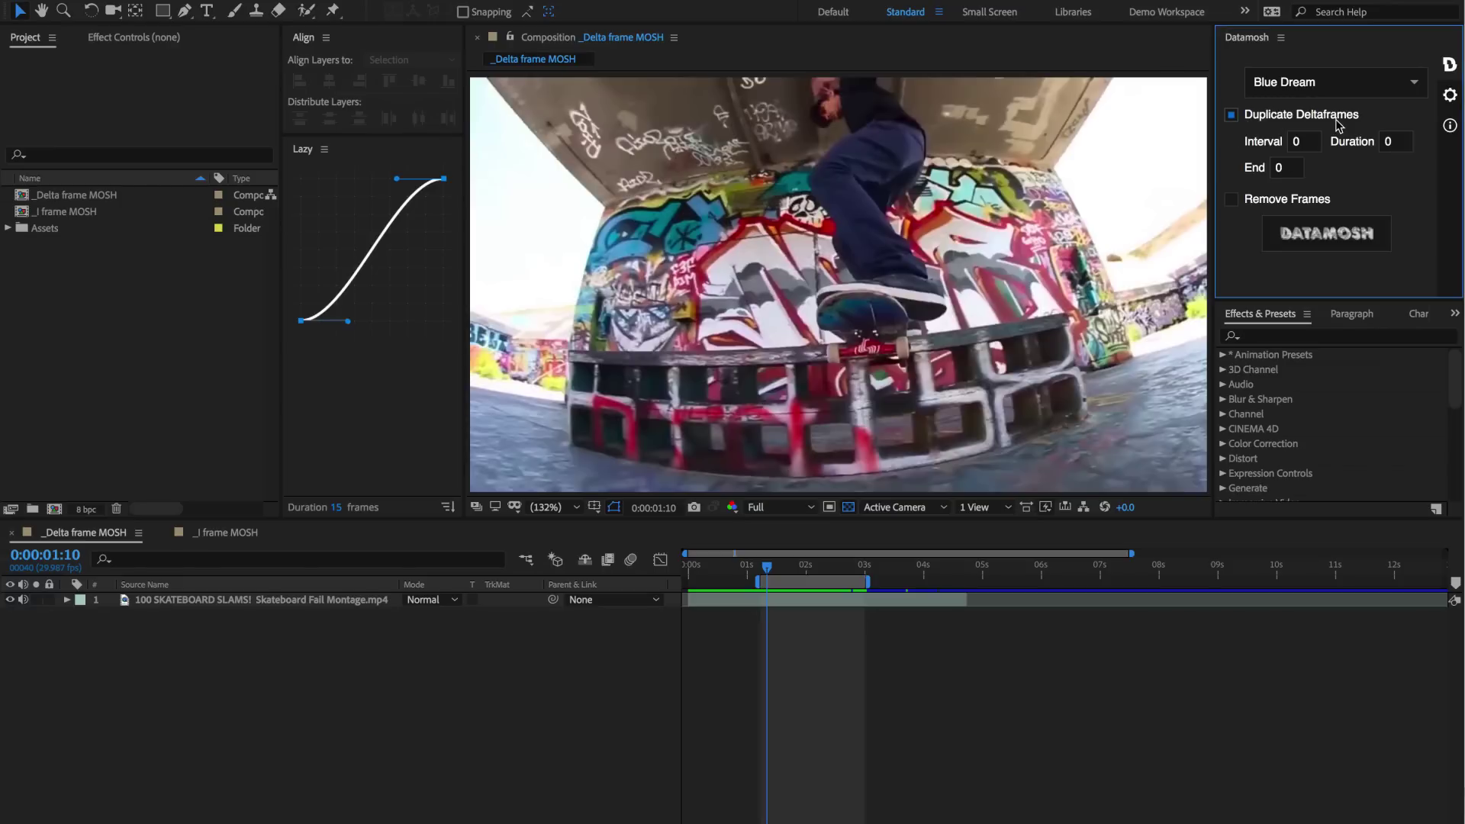
pyautogui.click(1250, 202)
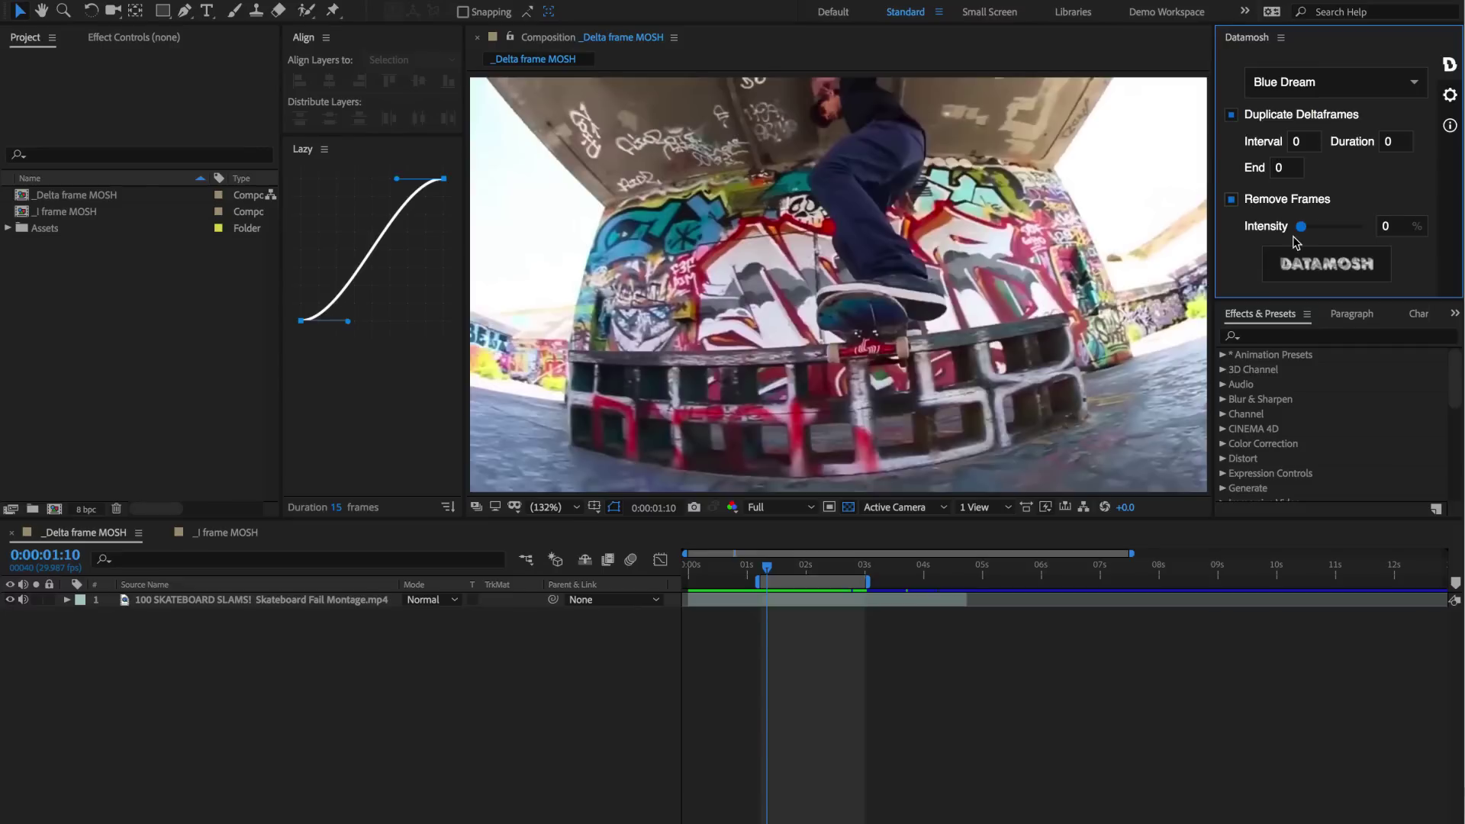
pyautogui.click(1273, 199)
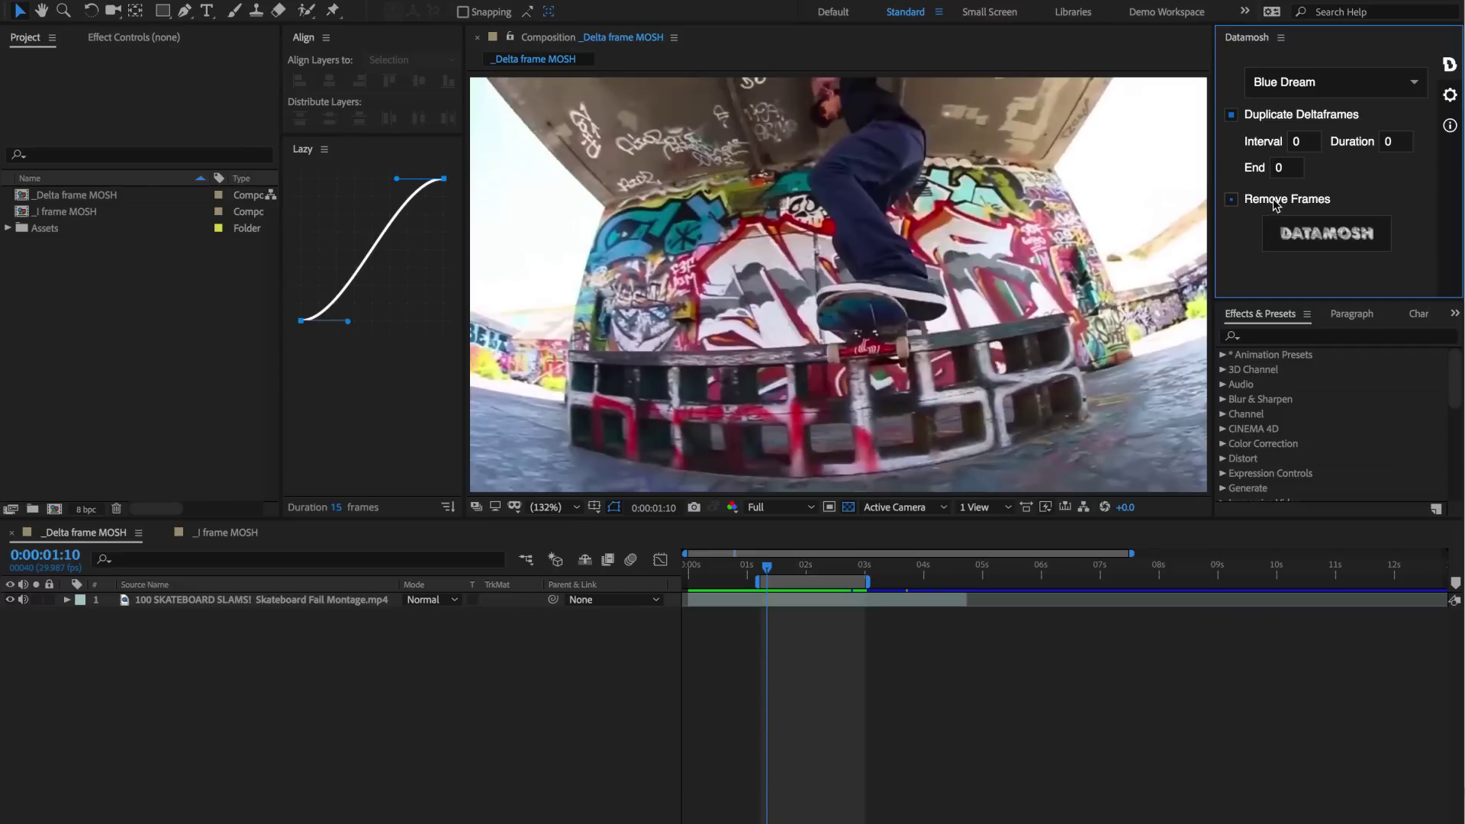
pyautogui.click(1391, 86)
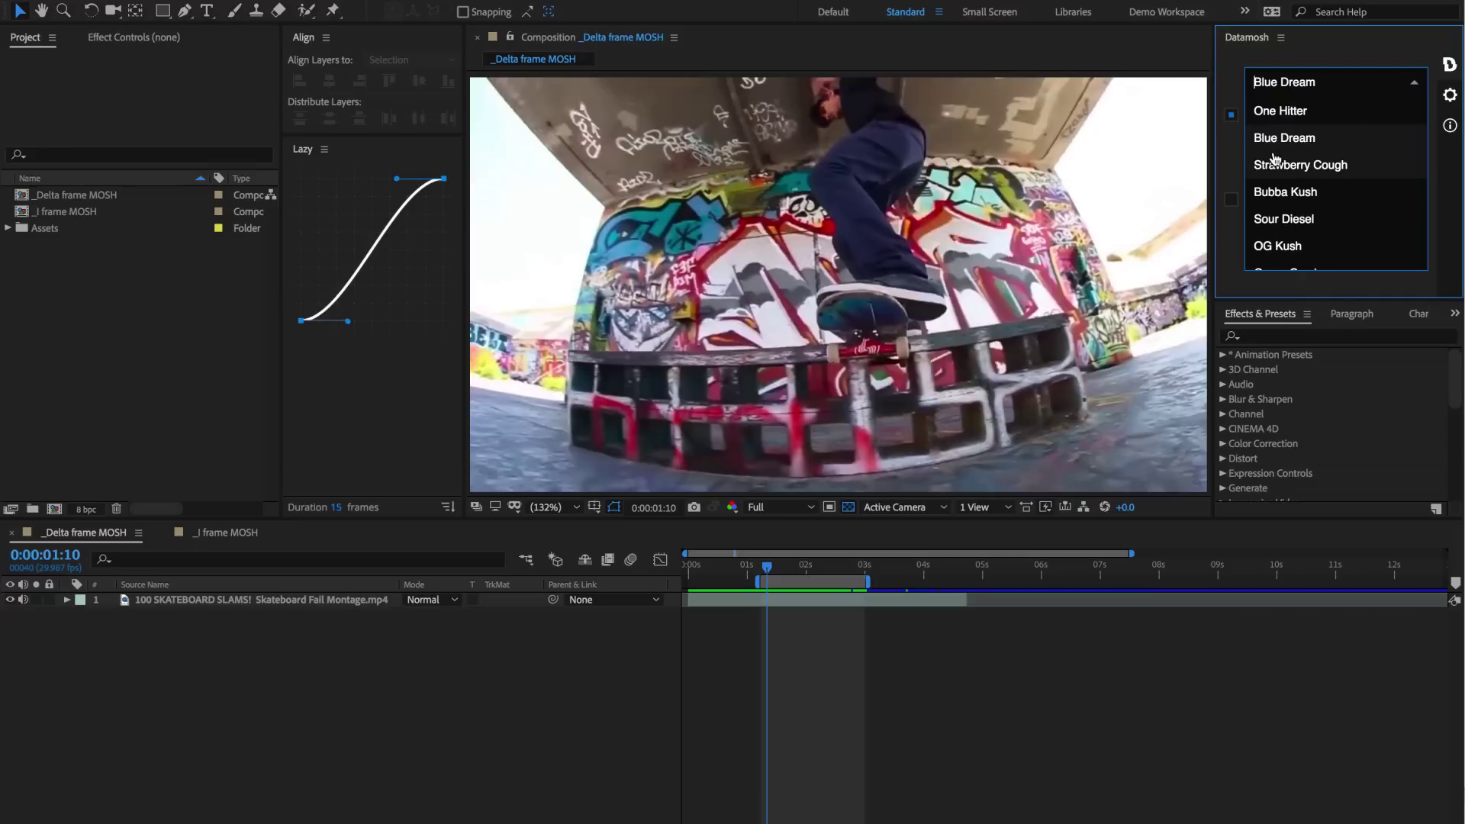
pyautogui.scroll(-1, 1273, 158)
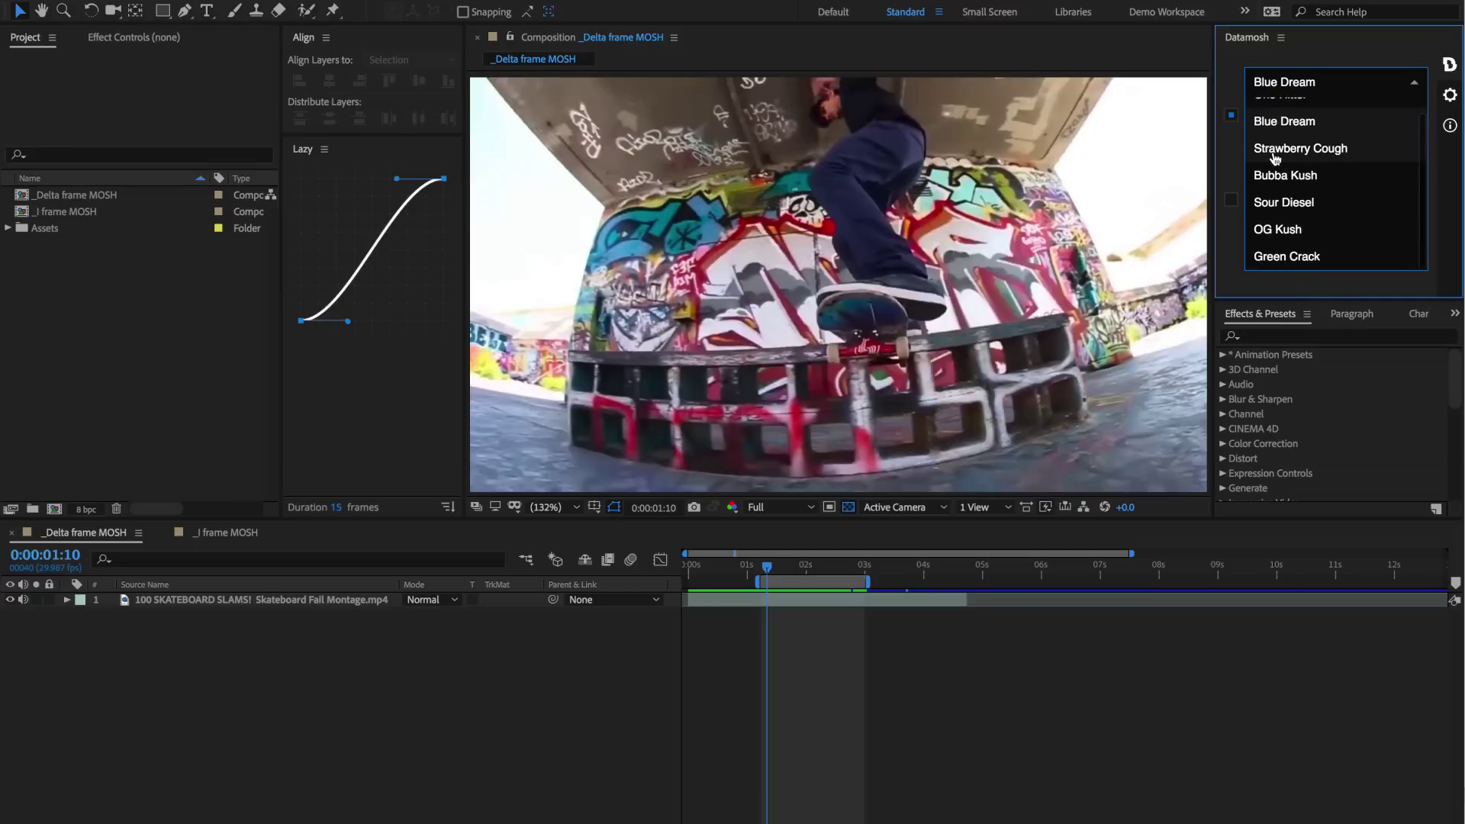
pyautogui.click(1411, 92)
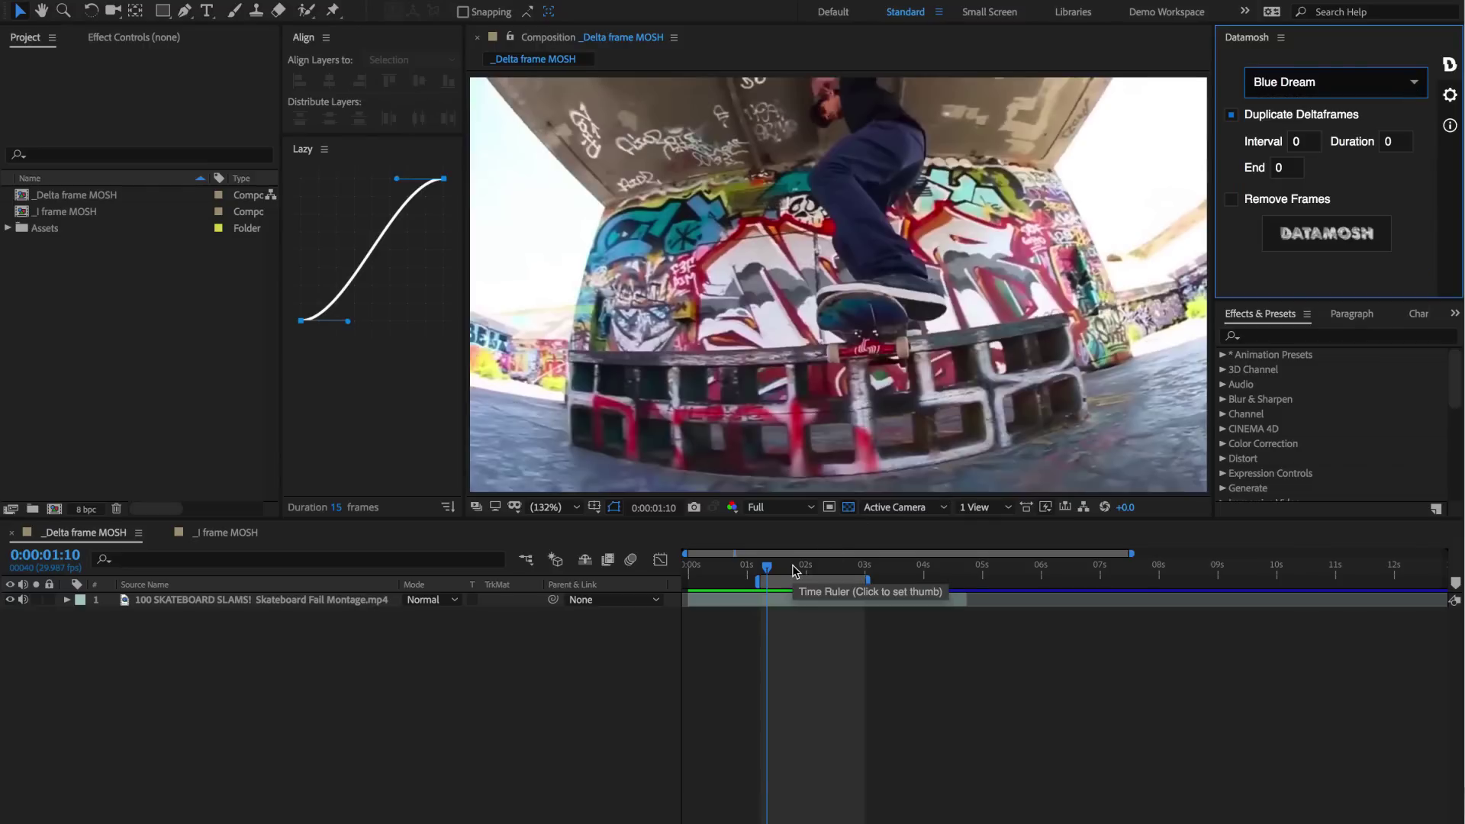
# Extend the work area to about 5 seconds, start it at the fall near 2:26, and preview it.
pyautogui.moveTo(758, 582); pyautogui.dragTo(655, 589)
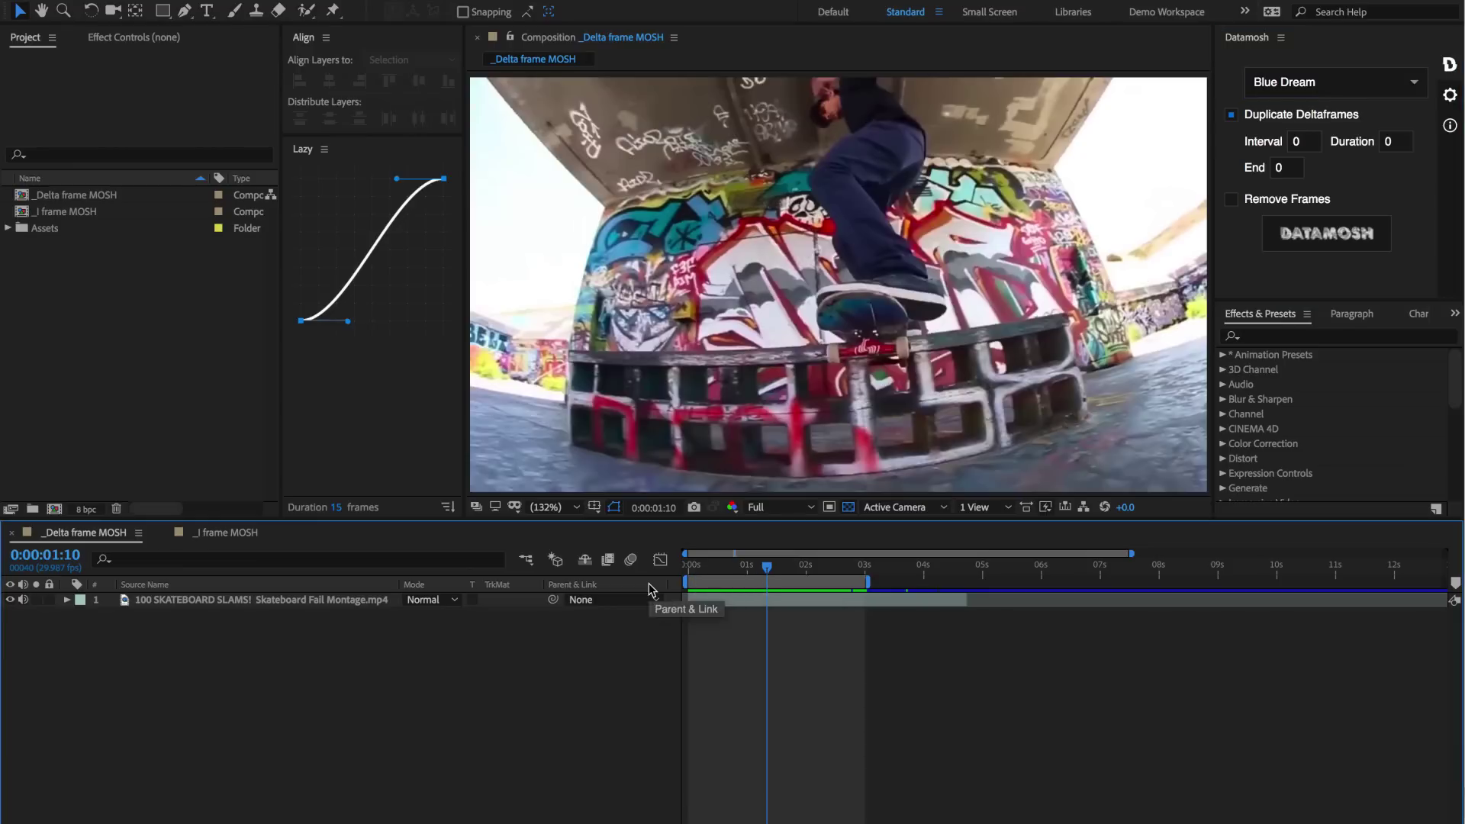
pyautogui.click(874, 583)
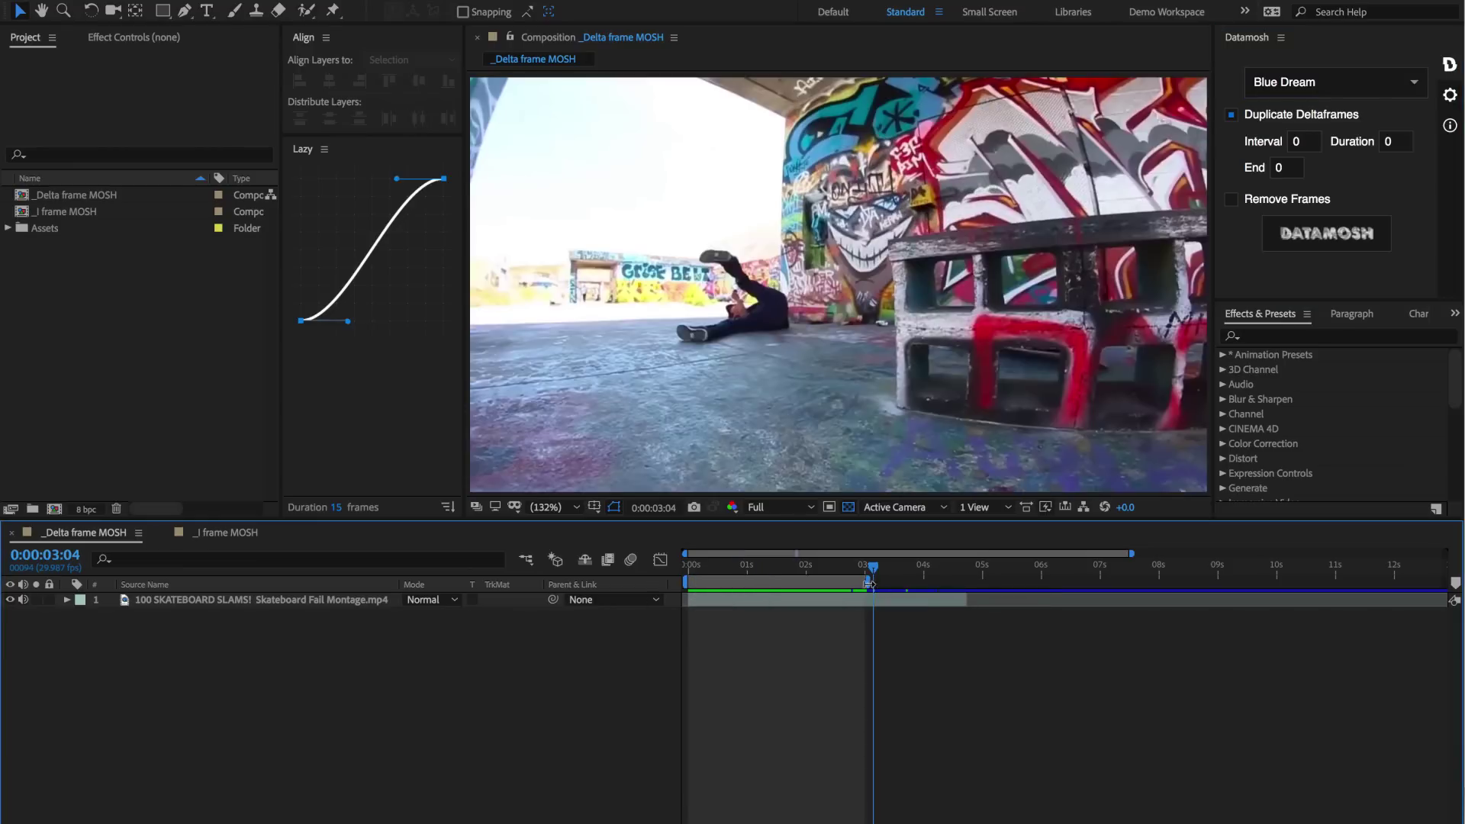
pyautogui.moveTo(870, 582); pyautogui.dragTo(973, 582)
pyautogui.moveTo(708, 569); pyautogui.dragTo(704, 571)
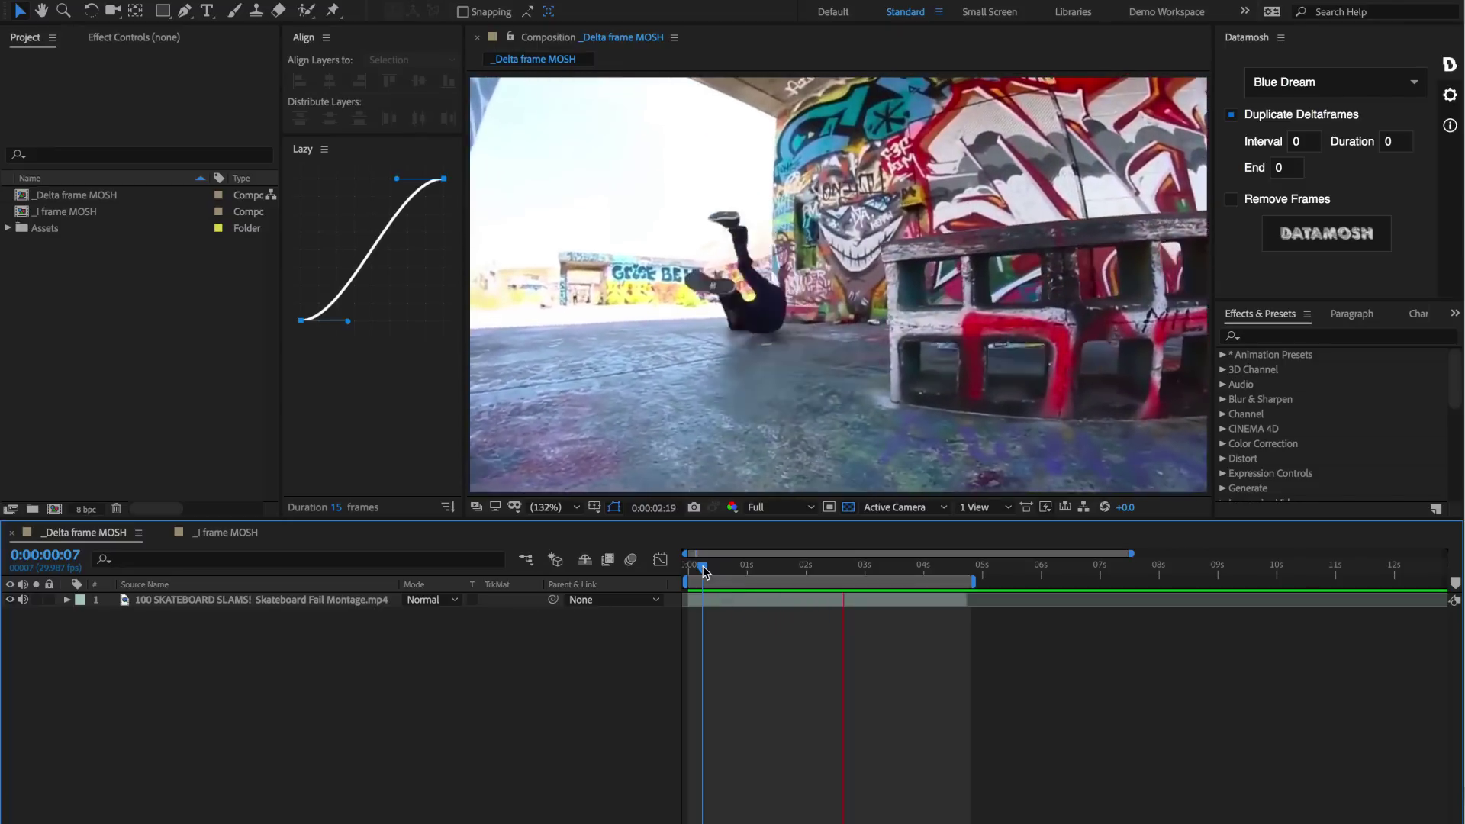
pyautogui.click(875, 569)
pyautogui.moveTo(876, 568); pyautogui.dragTo(965, 563)
pyautogui.press('b')
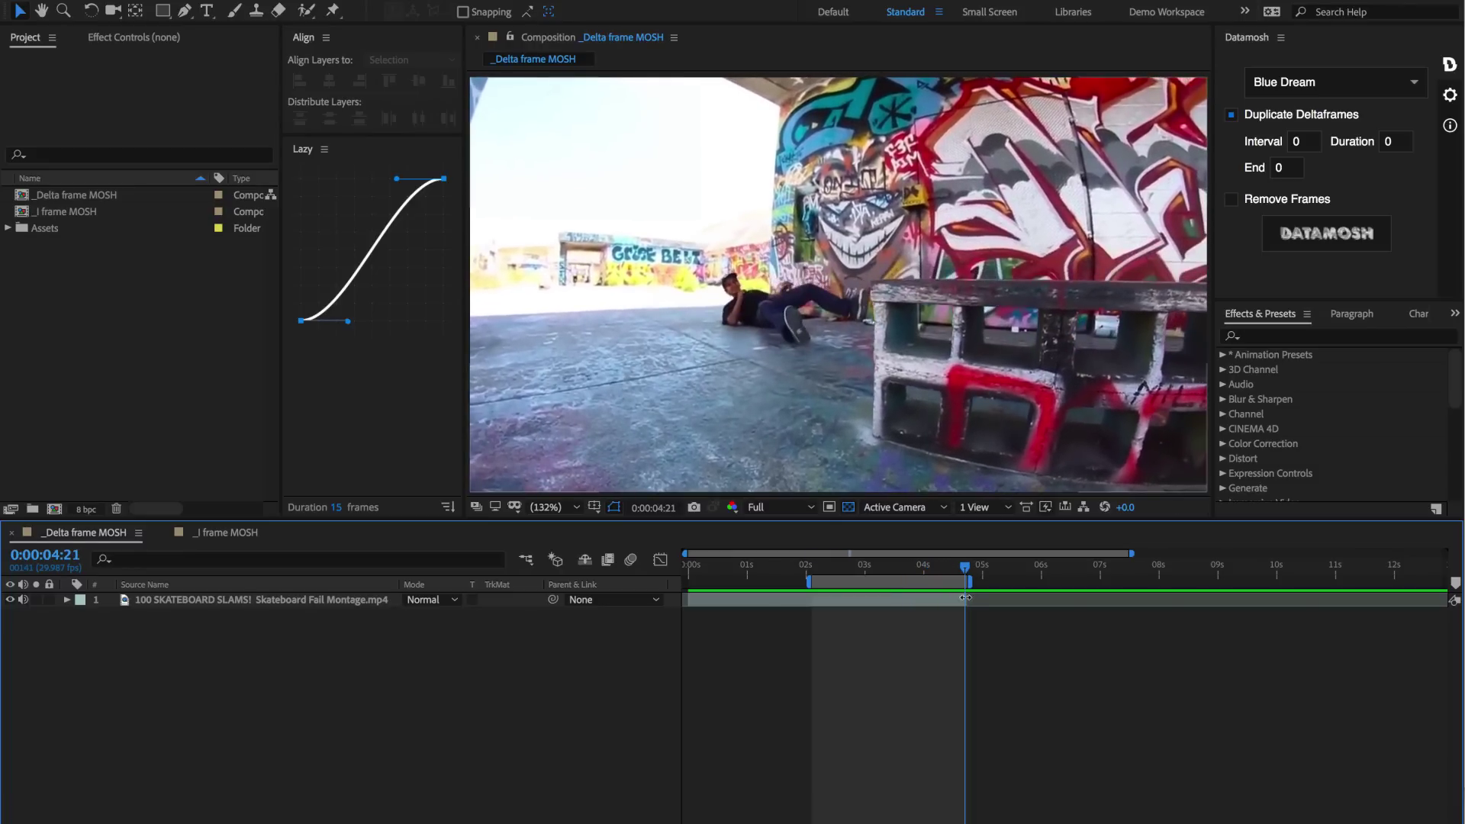
pyautogui.press('space')
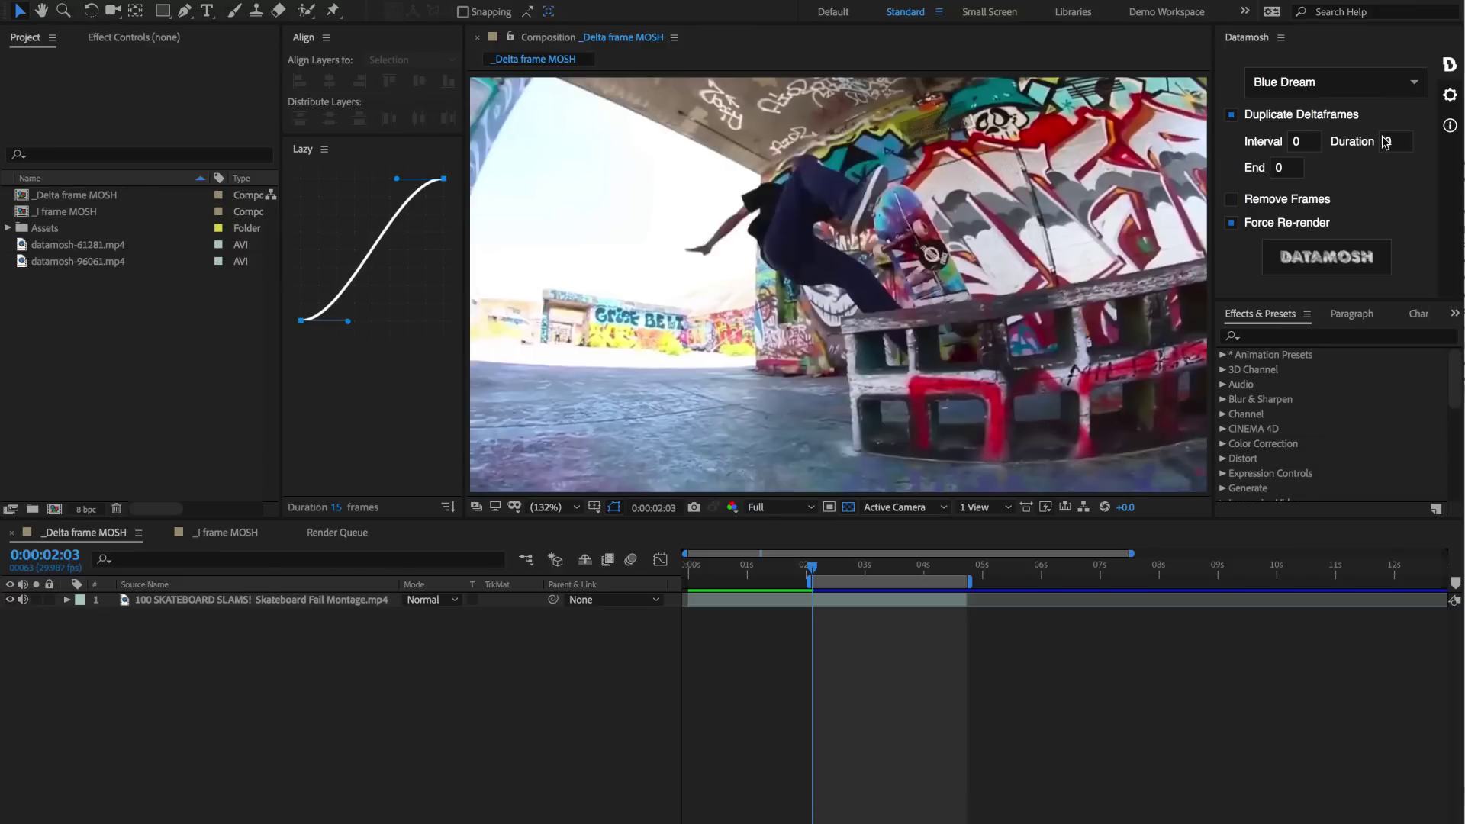
# In the Datamosh panel, enter 5 for deltaframe Interval and 30 for End, with Duration at 7.
pyautogui.click(1302, 144)
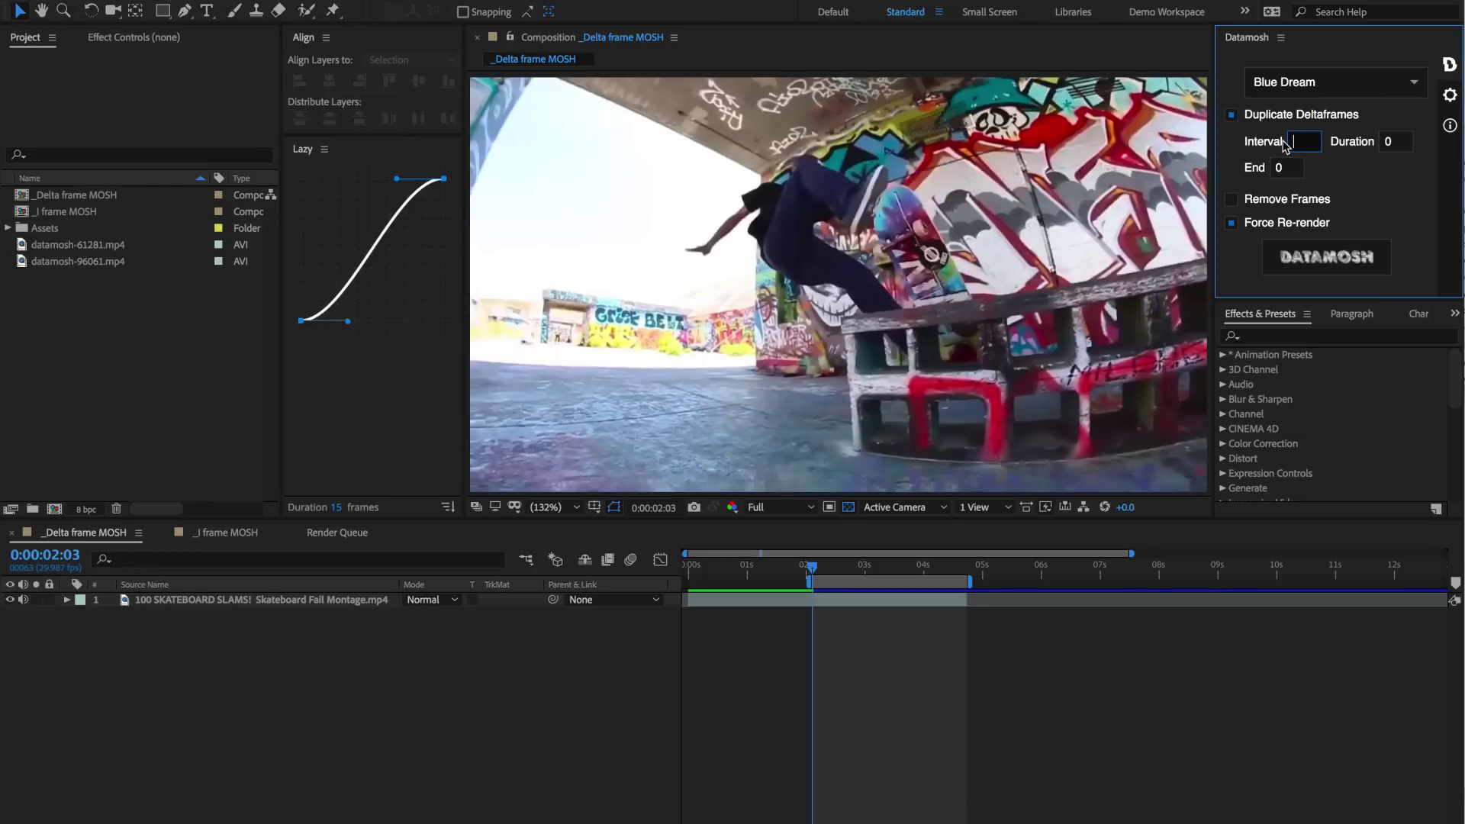
pyautogui.write('5')
pyautogui.press('Tab')
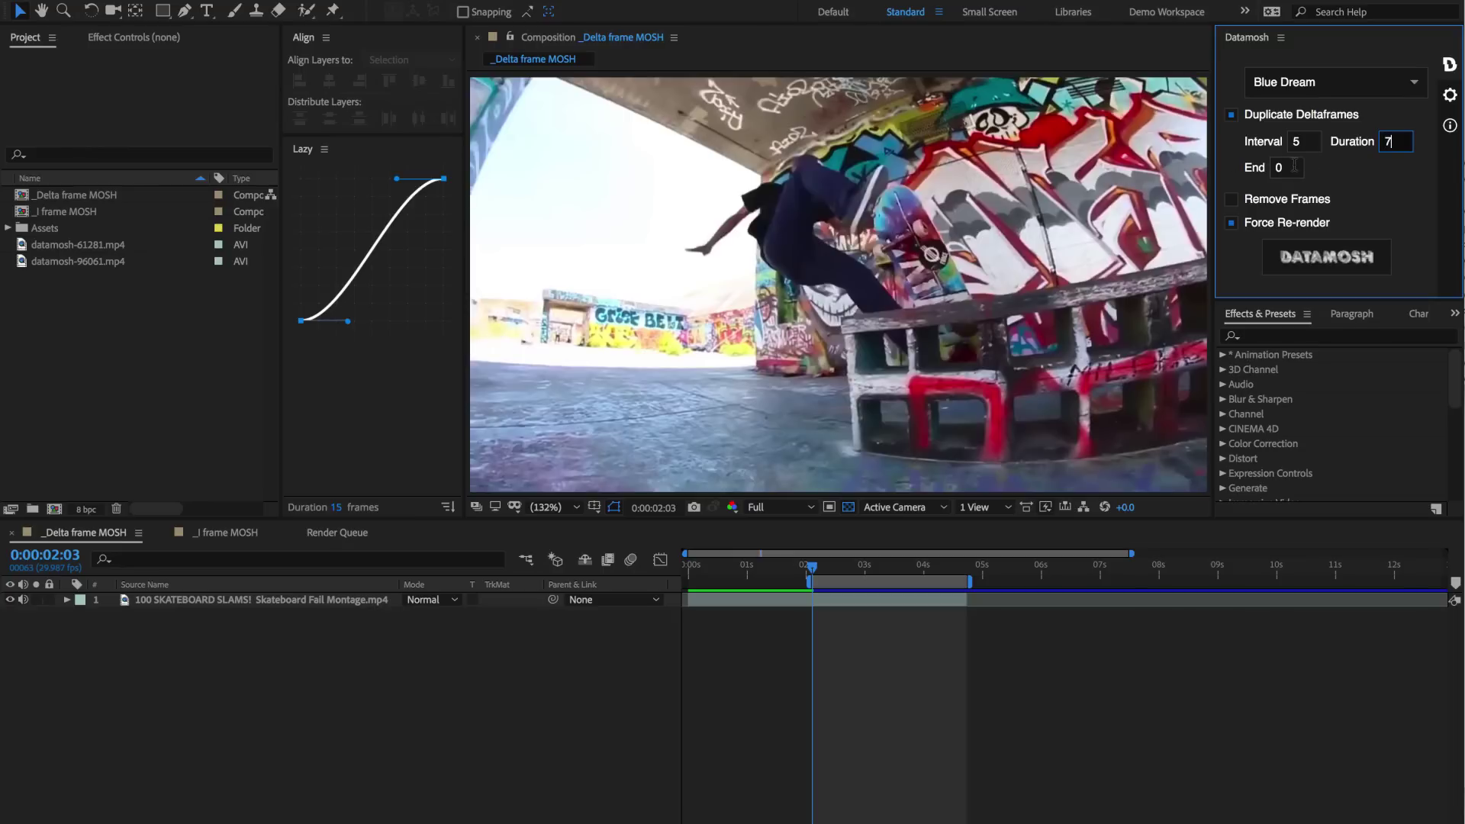
pyautogui.press('Tab')
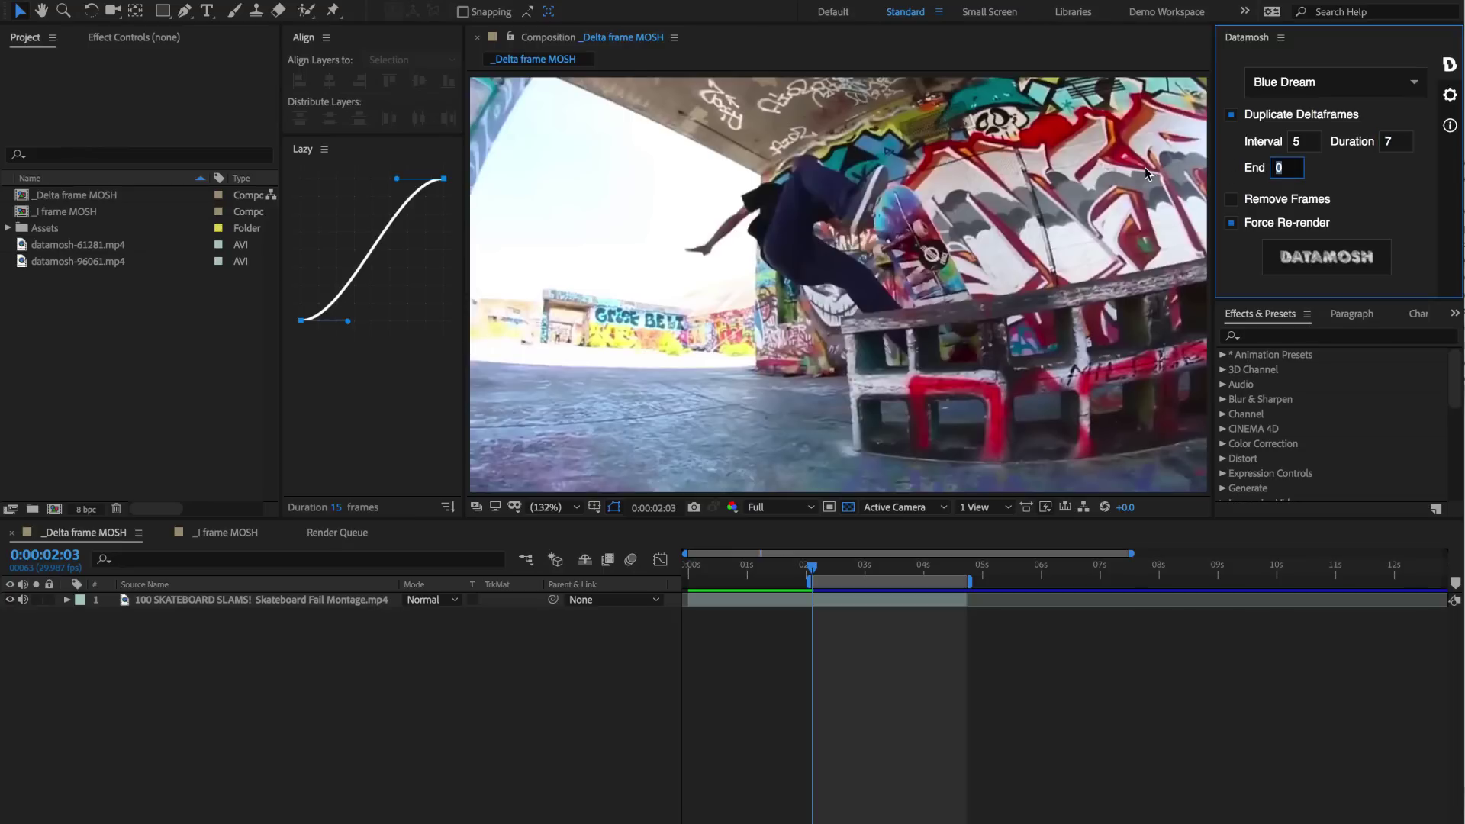
pyautogui.write('30')
pyautogui.click(1324, 258)
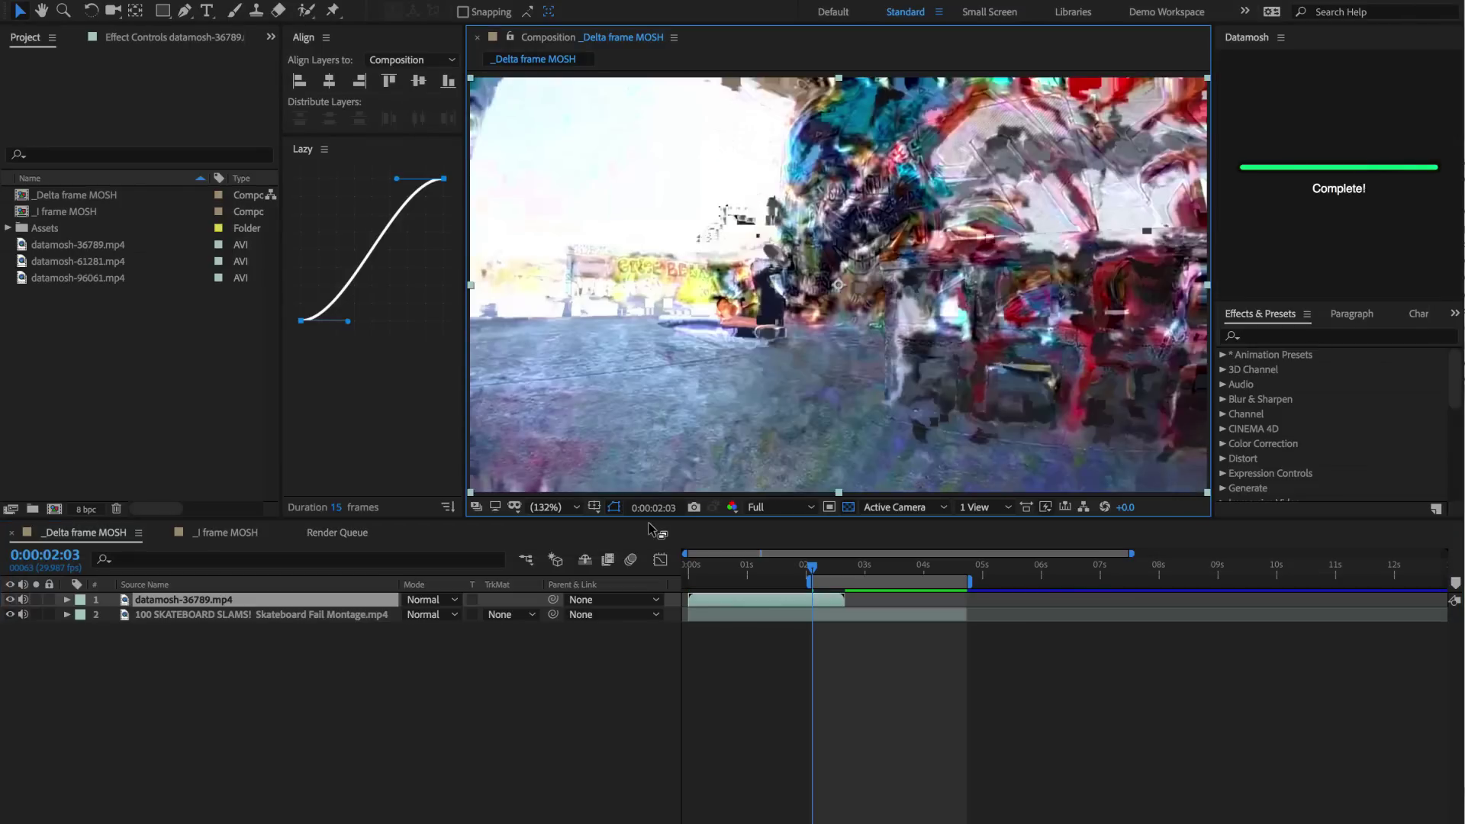
pyautogui.press('[')
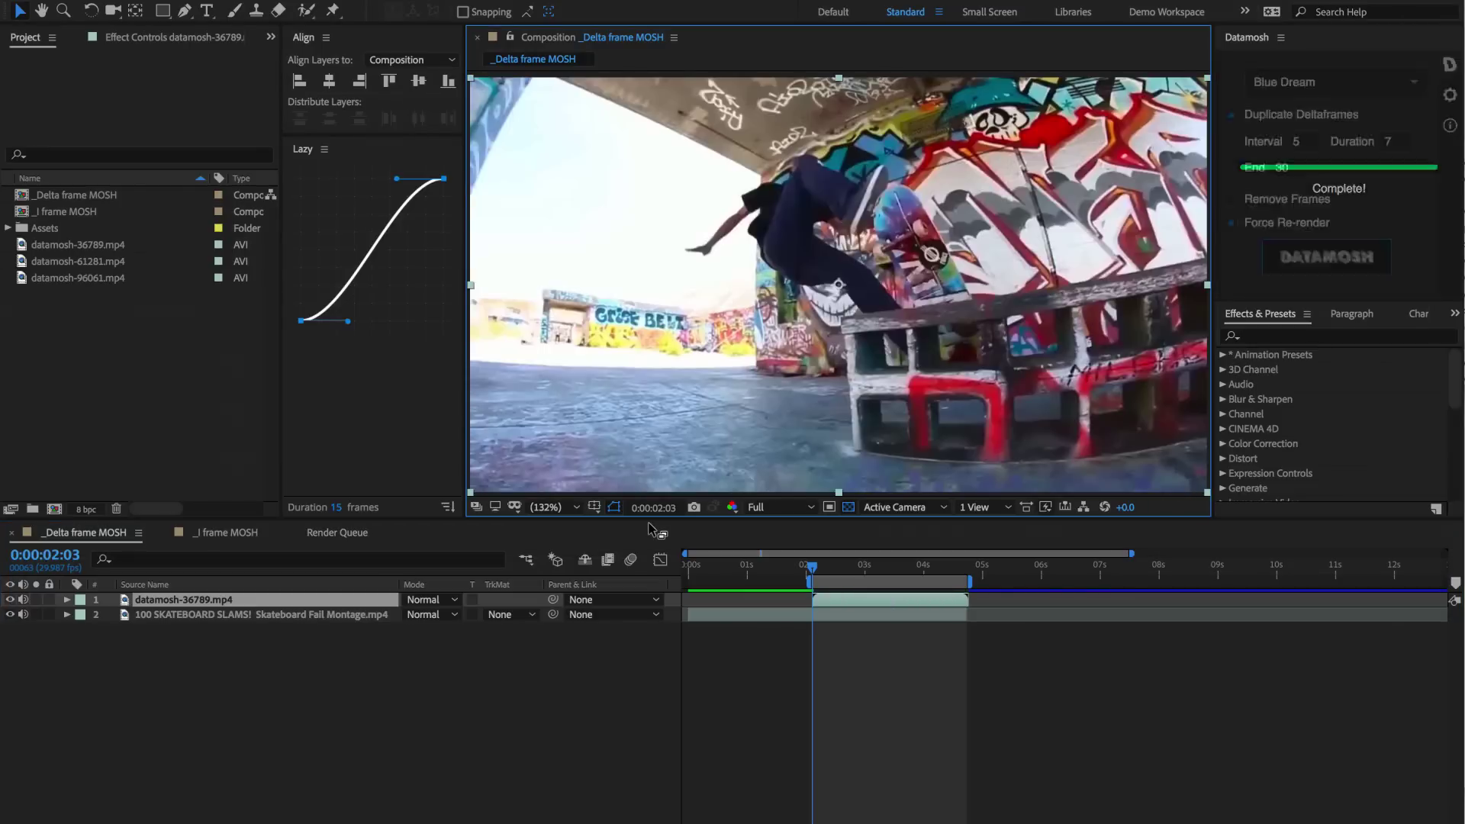
pyautogui.click(685, 565)
pyautogui.press('space')
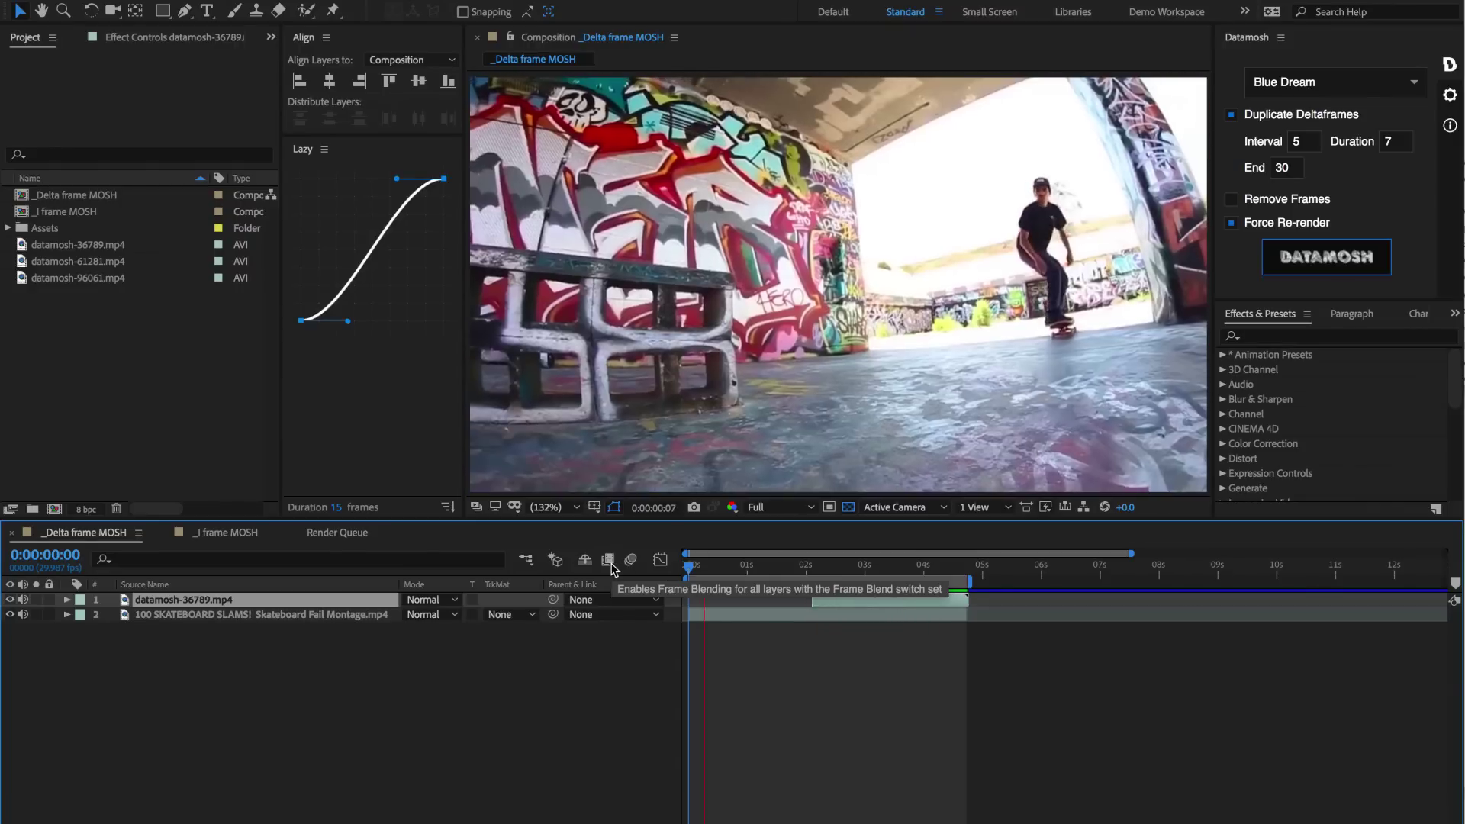
pyautogui.press('space')
pyautogui.click(821, 569)
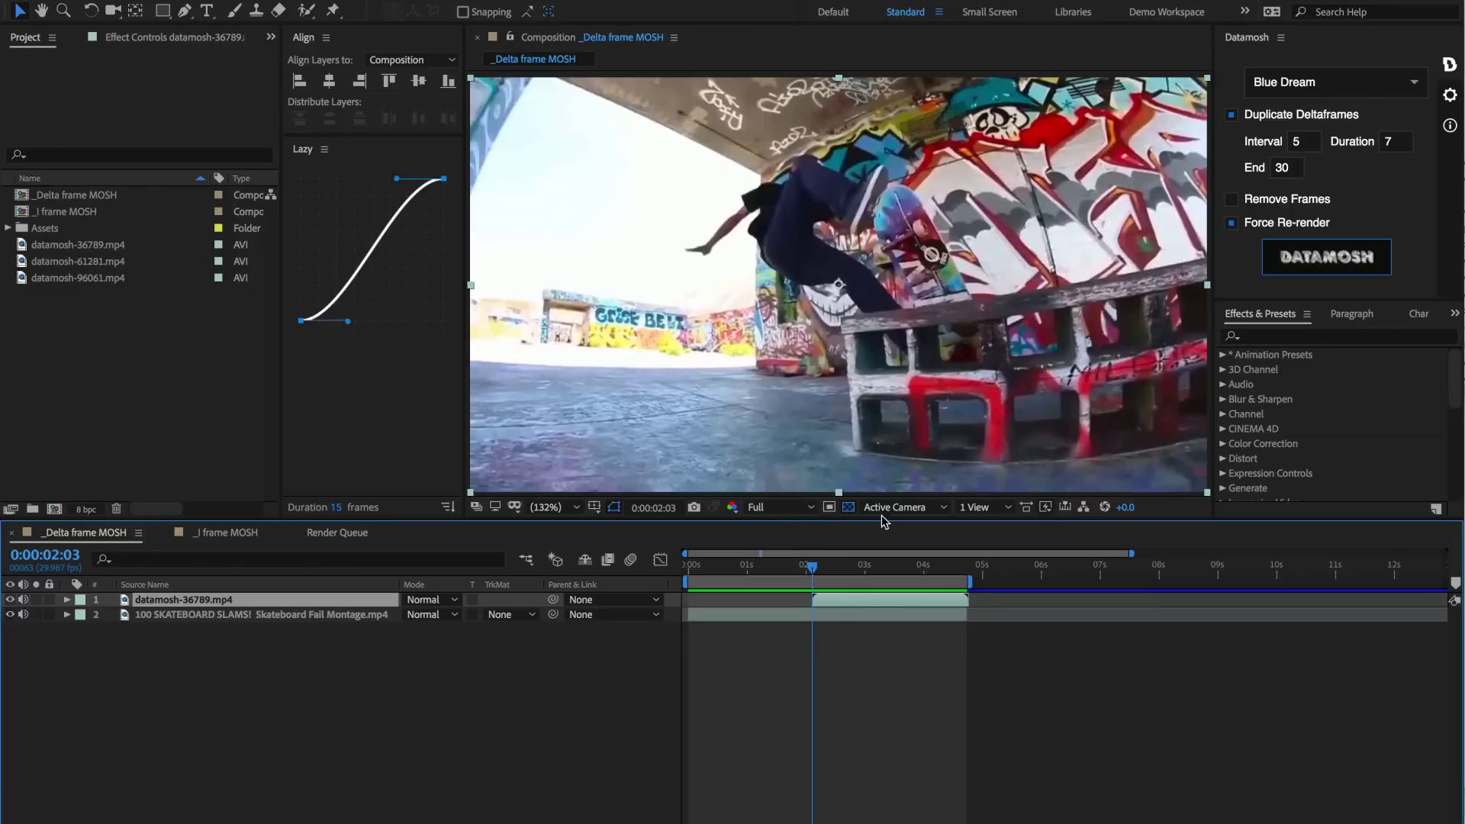
pyautogui.moveTo(815, 568); pyautogui.dragTo(838, 571)
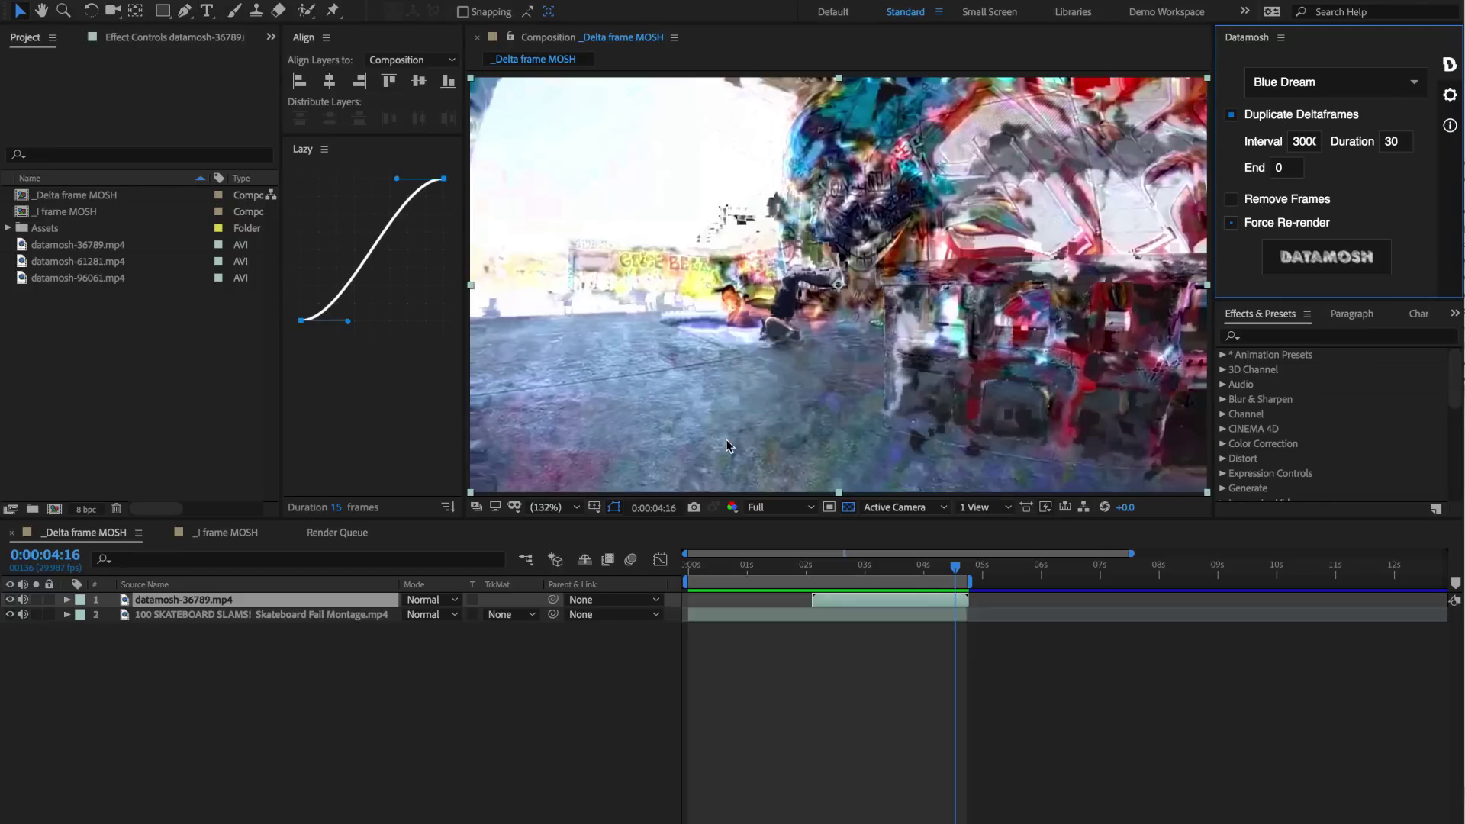
# Move the playhead back to 0:00:04:03.
pyautogui.click(930, 571)
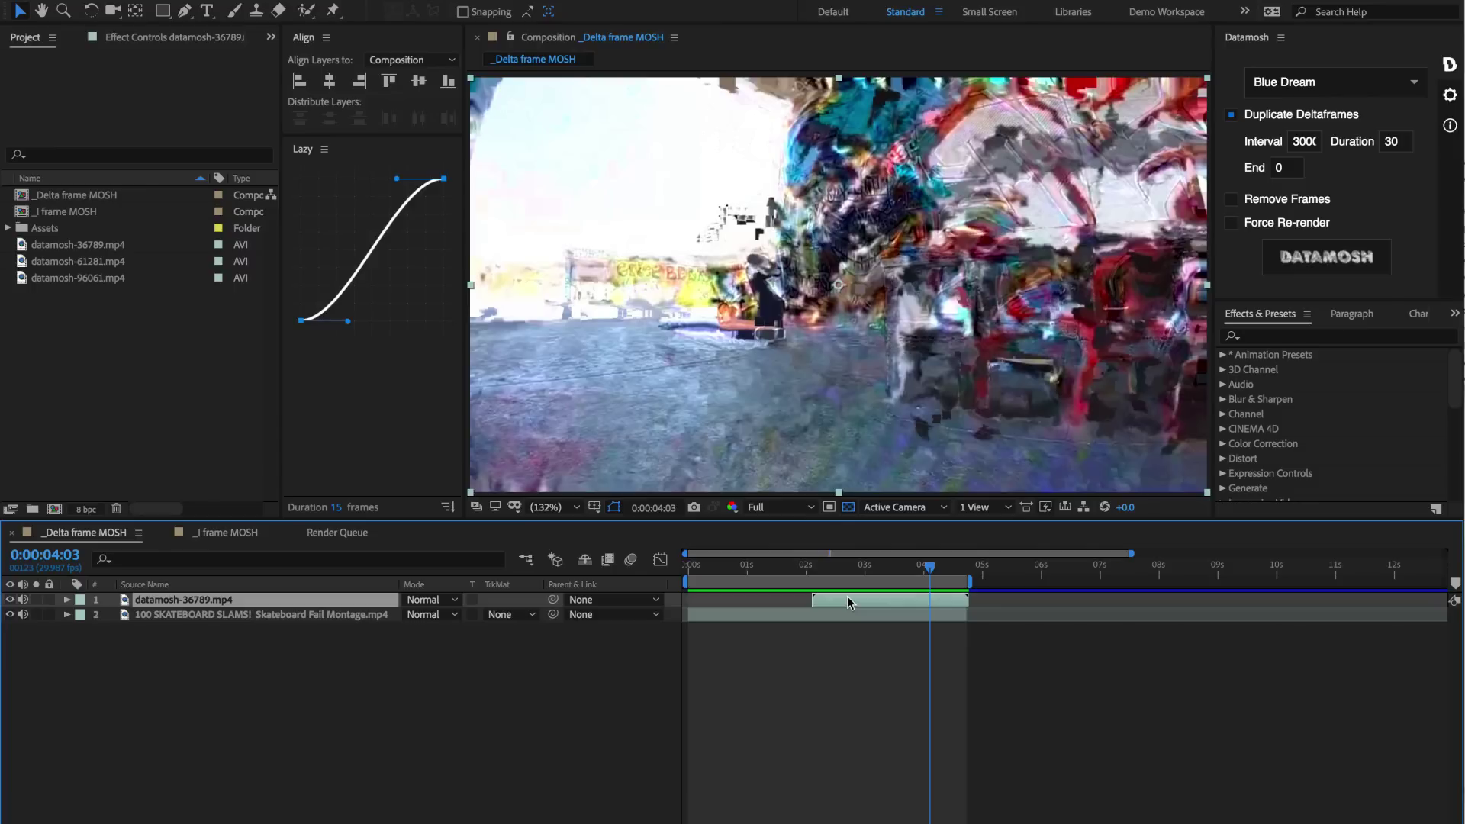
# Delete the old moshed layer, datamosh the skateboard clip again, and end the new layer at 0:00:04:21.
pyautogui.press('Delete')
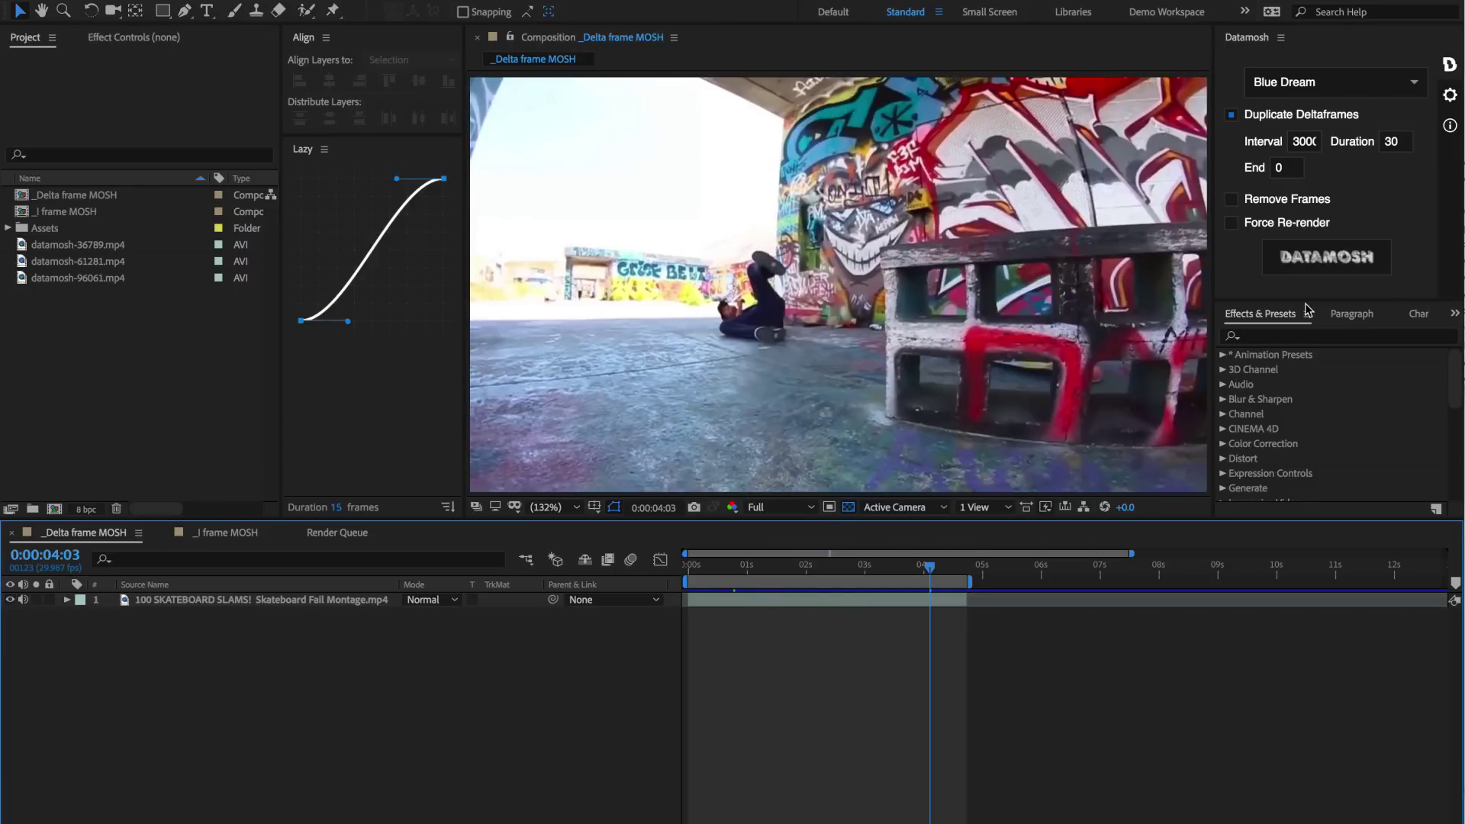
pyautogui.click(1327, 266)
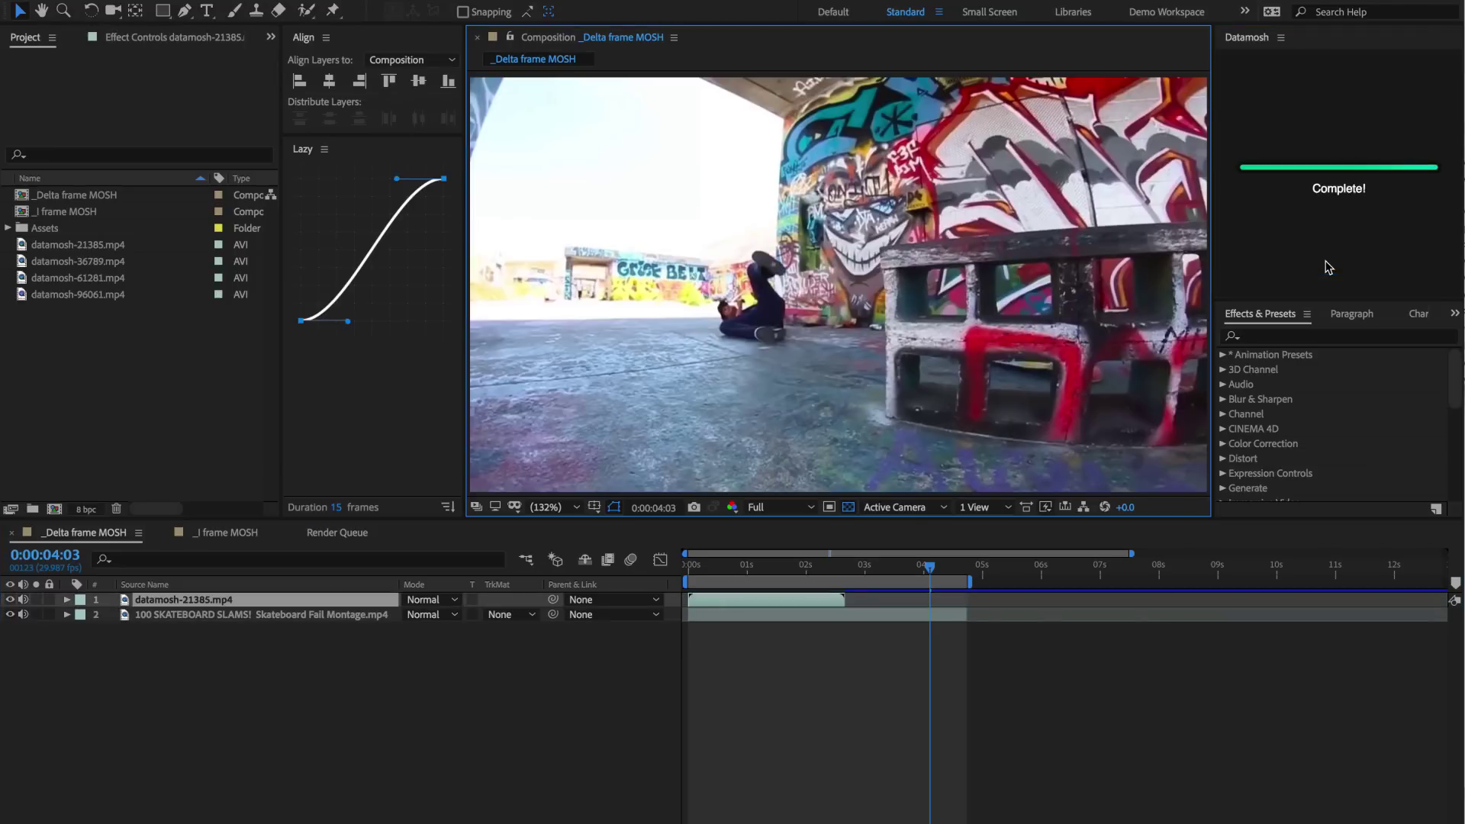
pyautogui.click(963, 574)
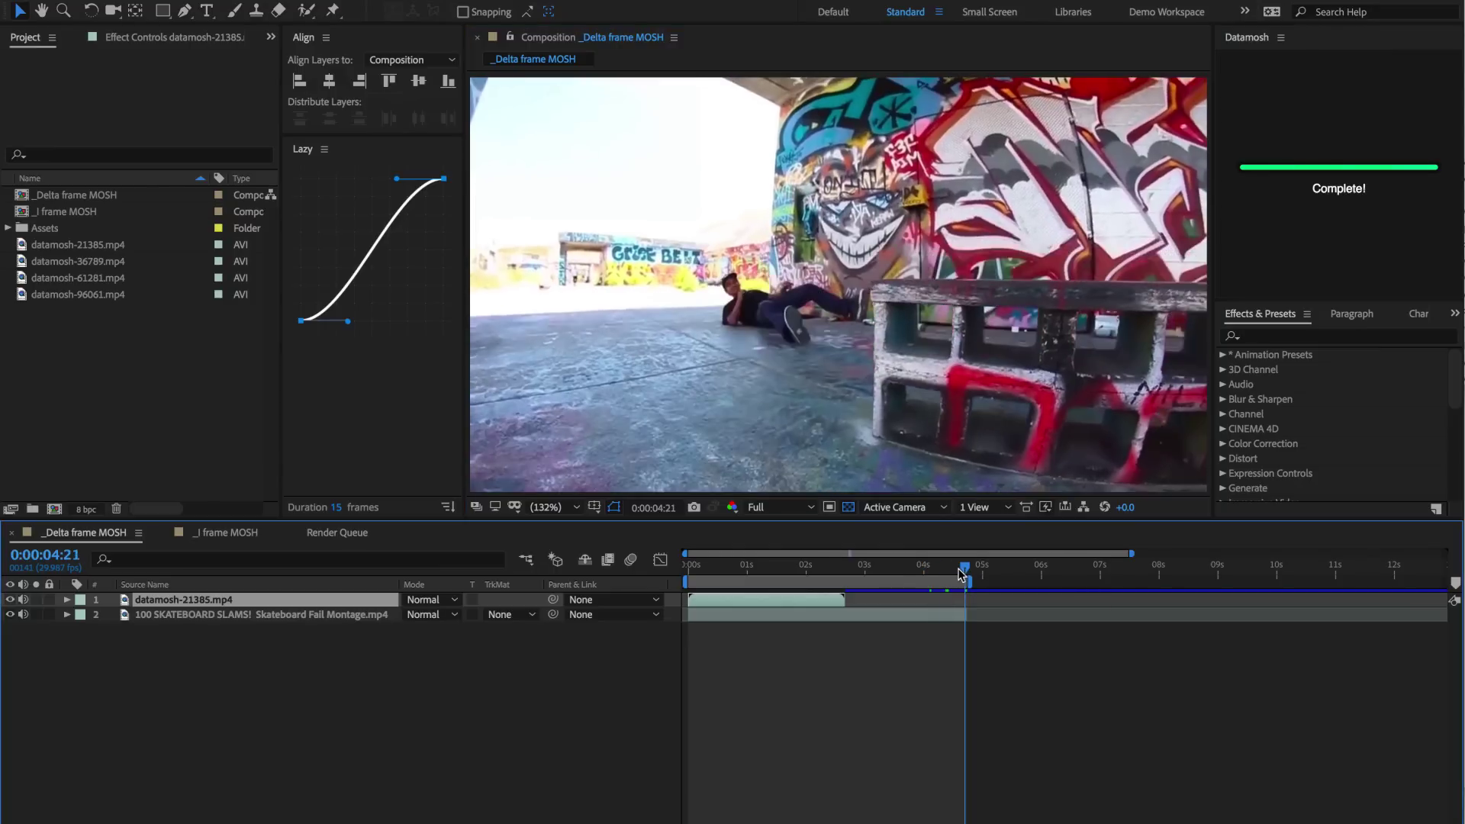
pyautogui.press(']')
# Return to 0:00:01:28 and play a preview of the composition.
pyautogui.moveTo(837, 574); pyautogui.dragTo(811, 574)
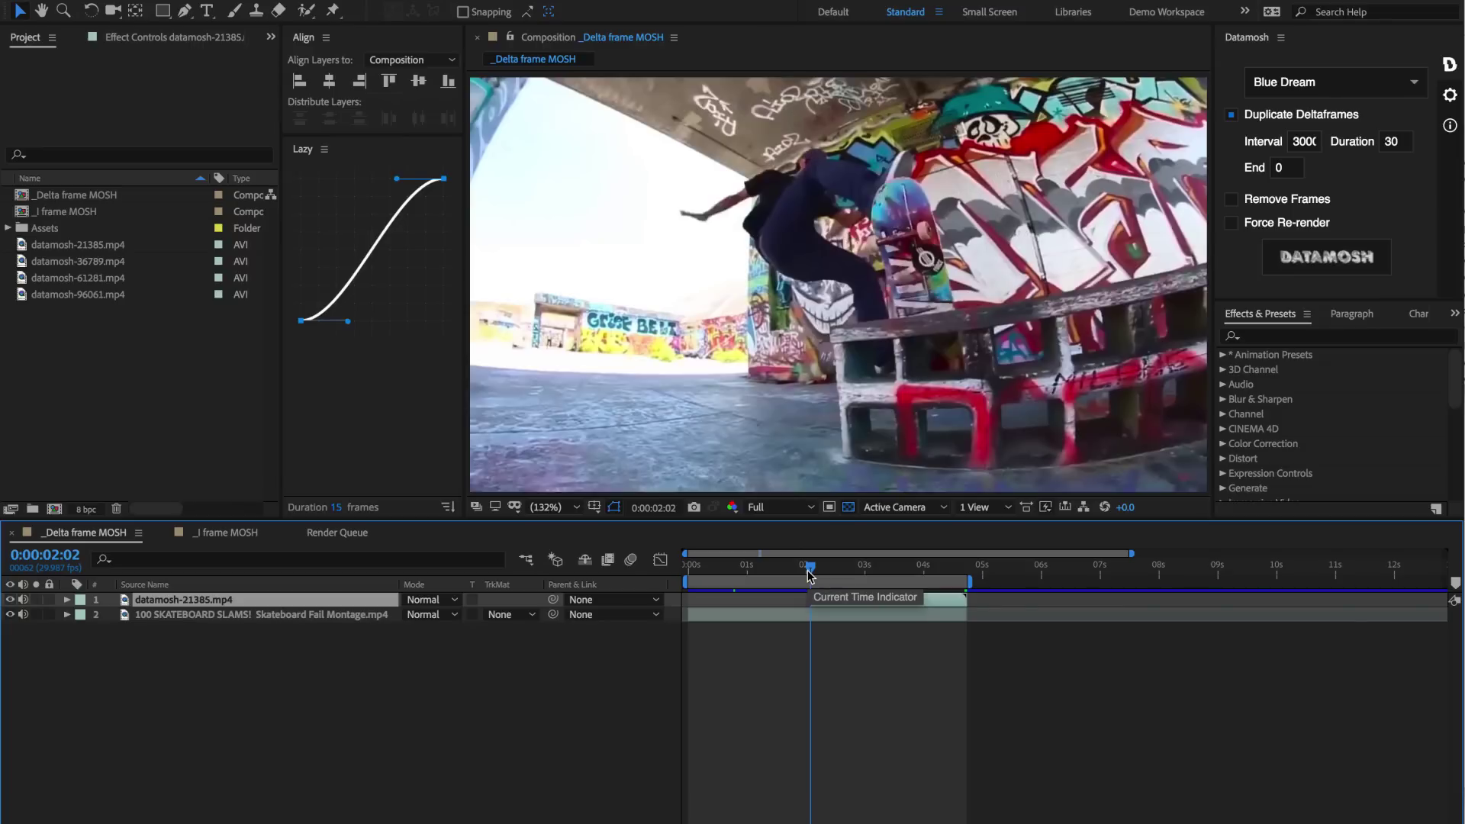
pyautogui.moveTo(810, 574); pyautogui.dragTo(663, 563)
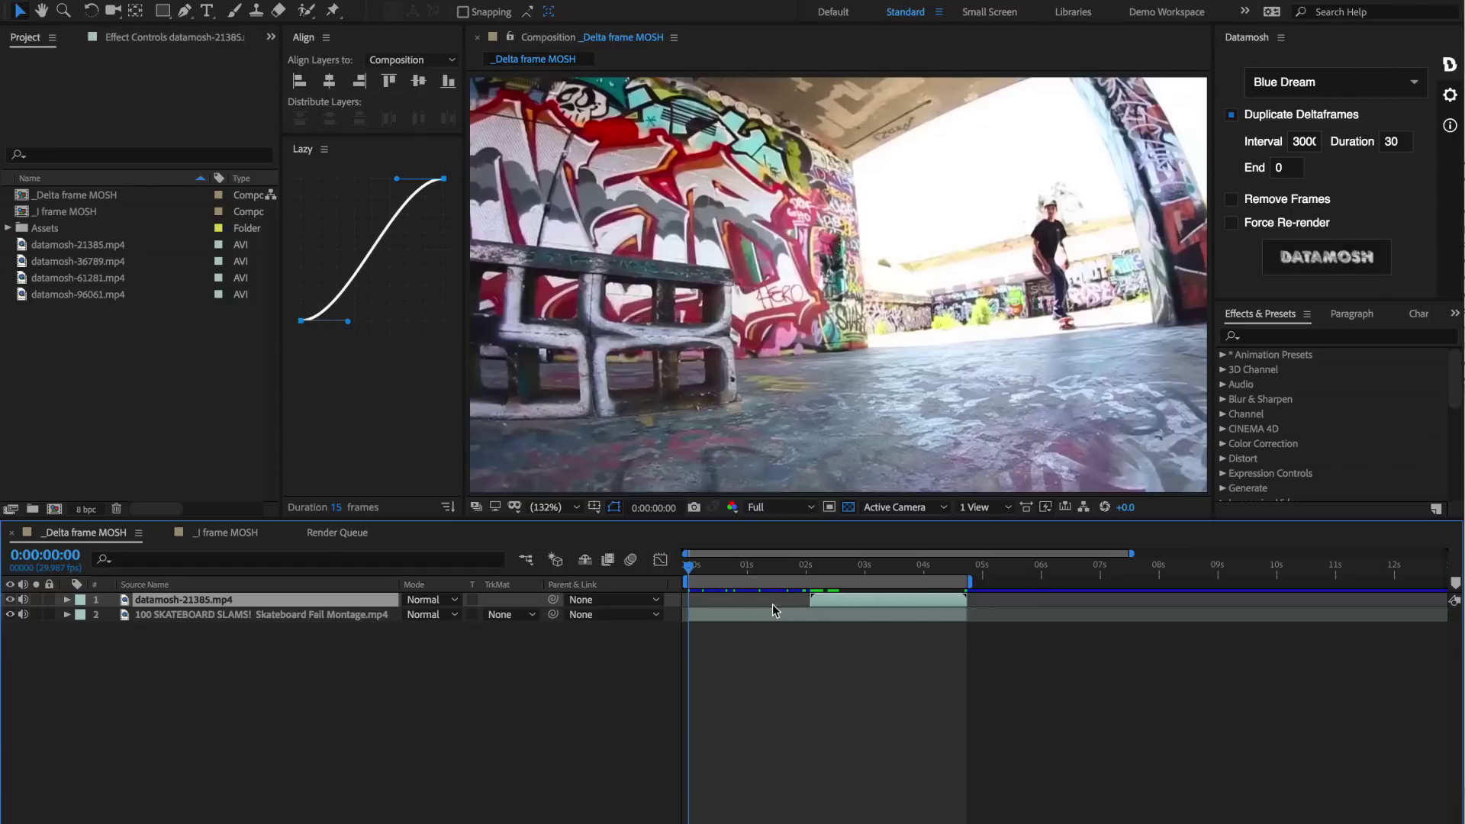
pyautogui.press('space')
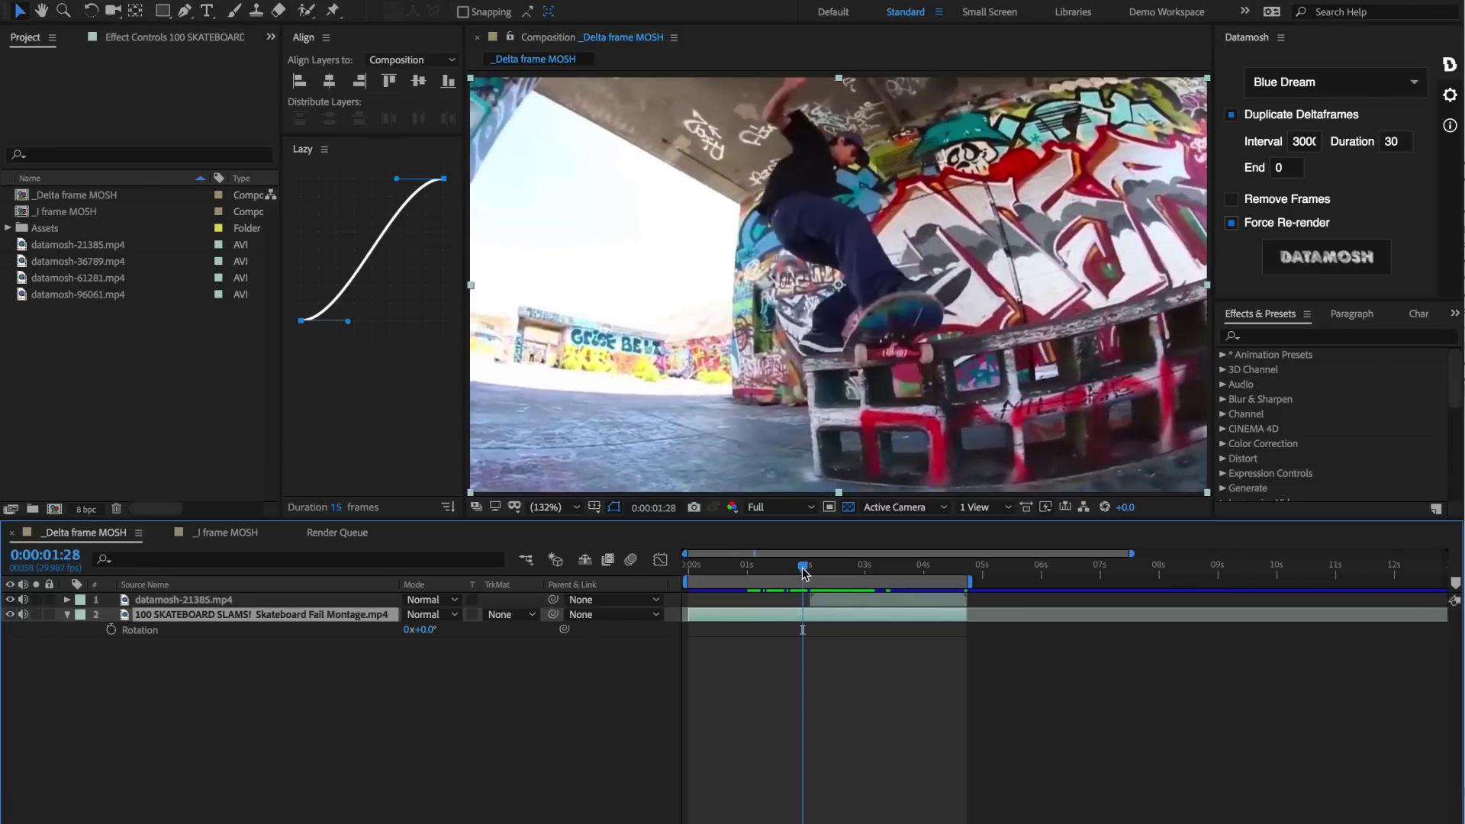
# Rotate the skateboard montage layer to 12° with Force Re-render briefly turned off, then back on.
pyautogui.click(1268, 227)
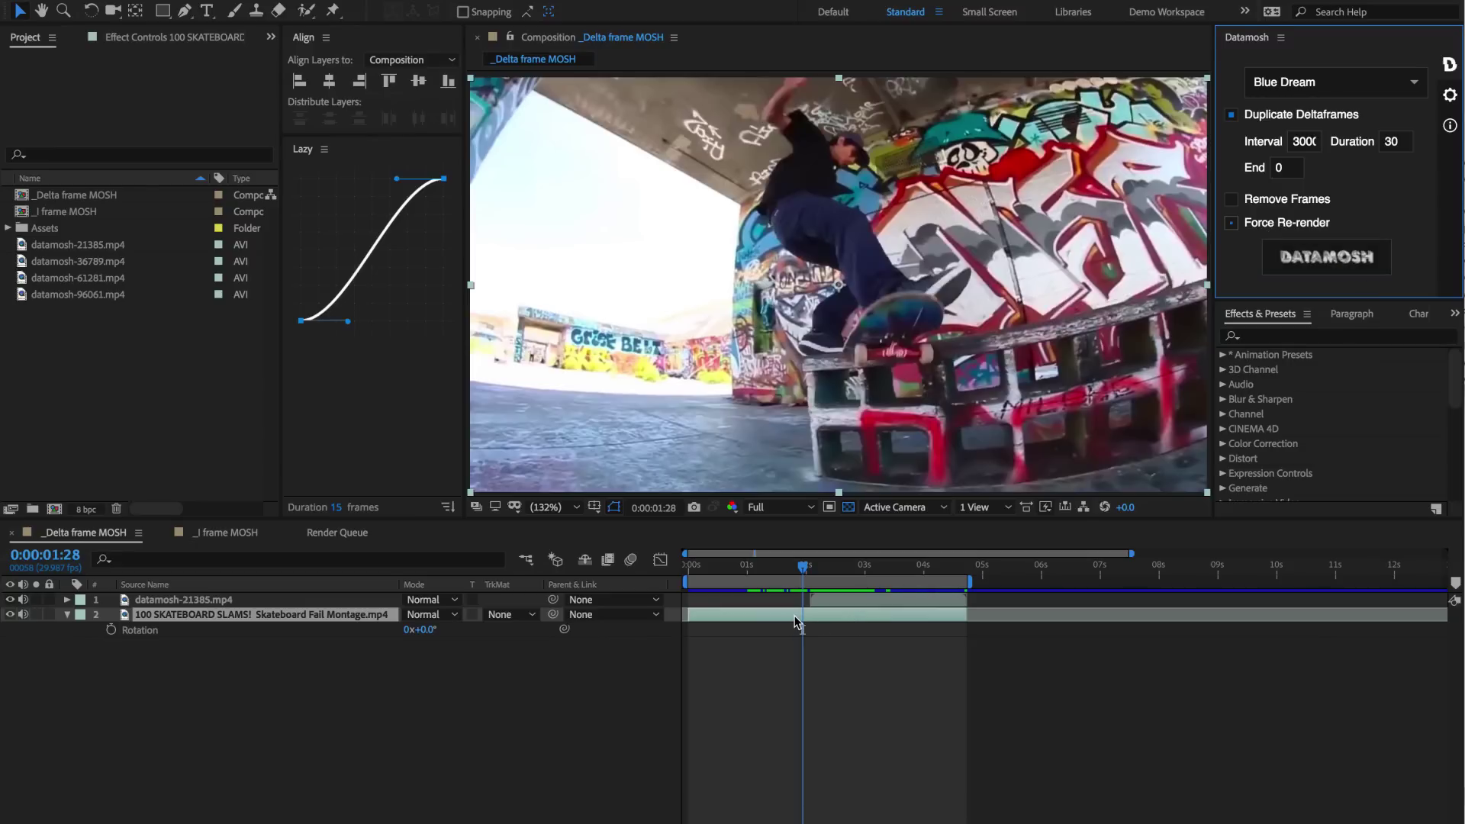
pyautogui.click(797, 621)
pyautogui.press('s')
pyautogui.click(470, 293)
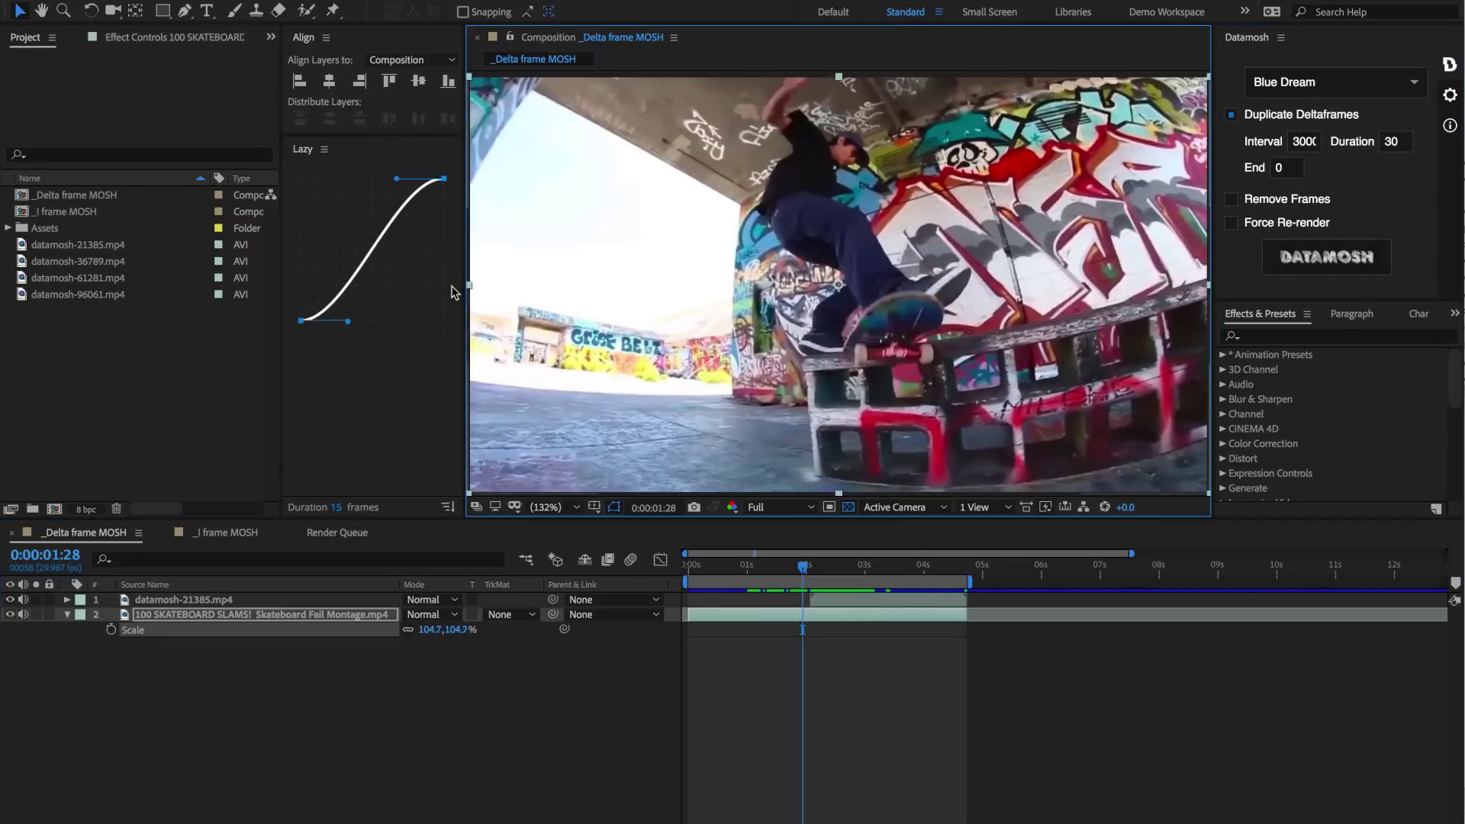
pyautogui.press('r')
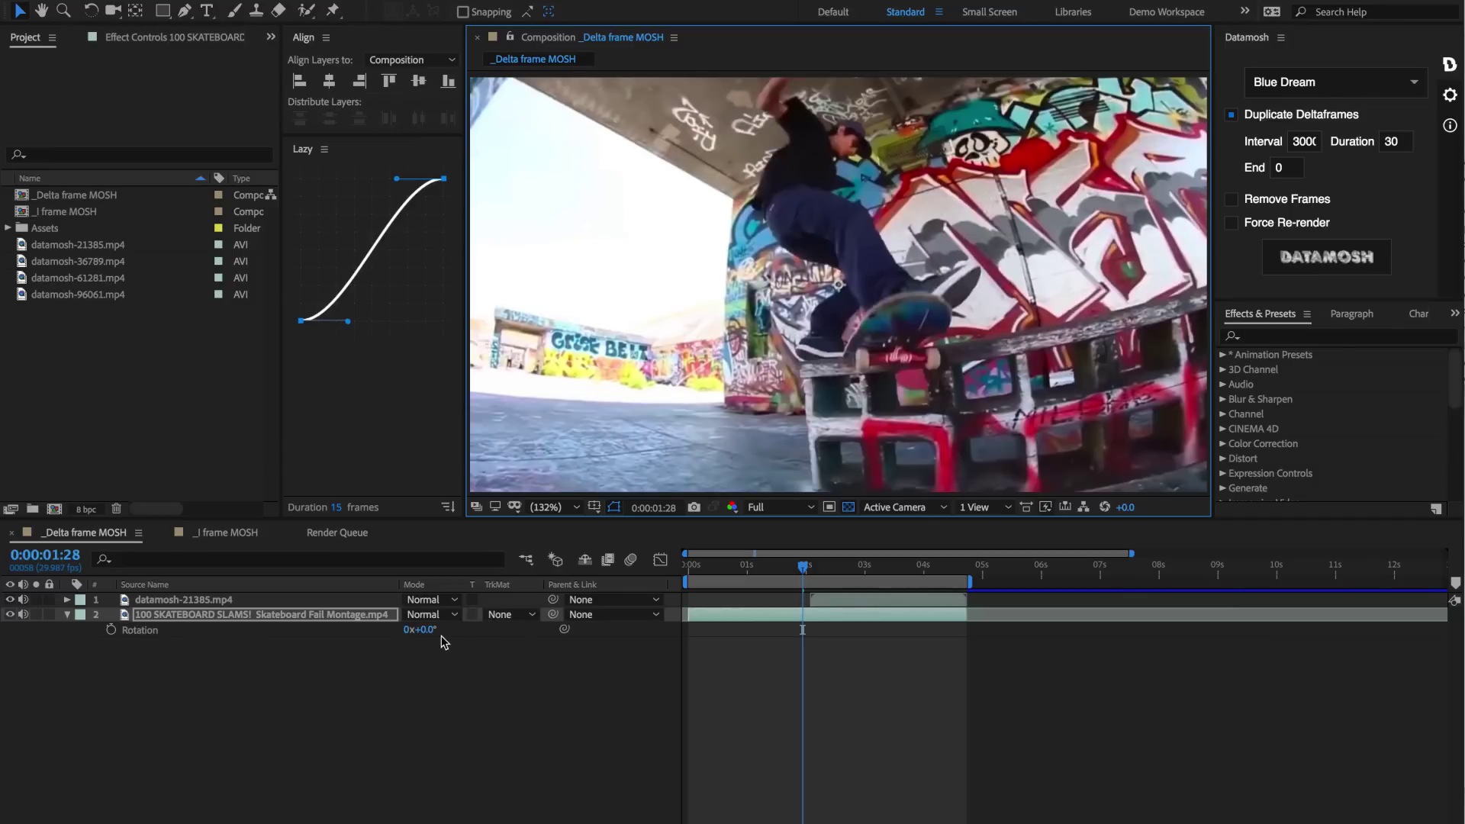
pyautogui.moveTo(439, 635); pyautogui.dragTo(442, 635)
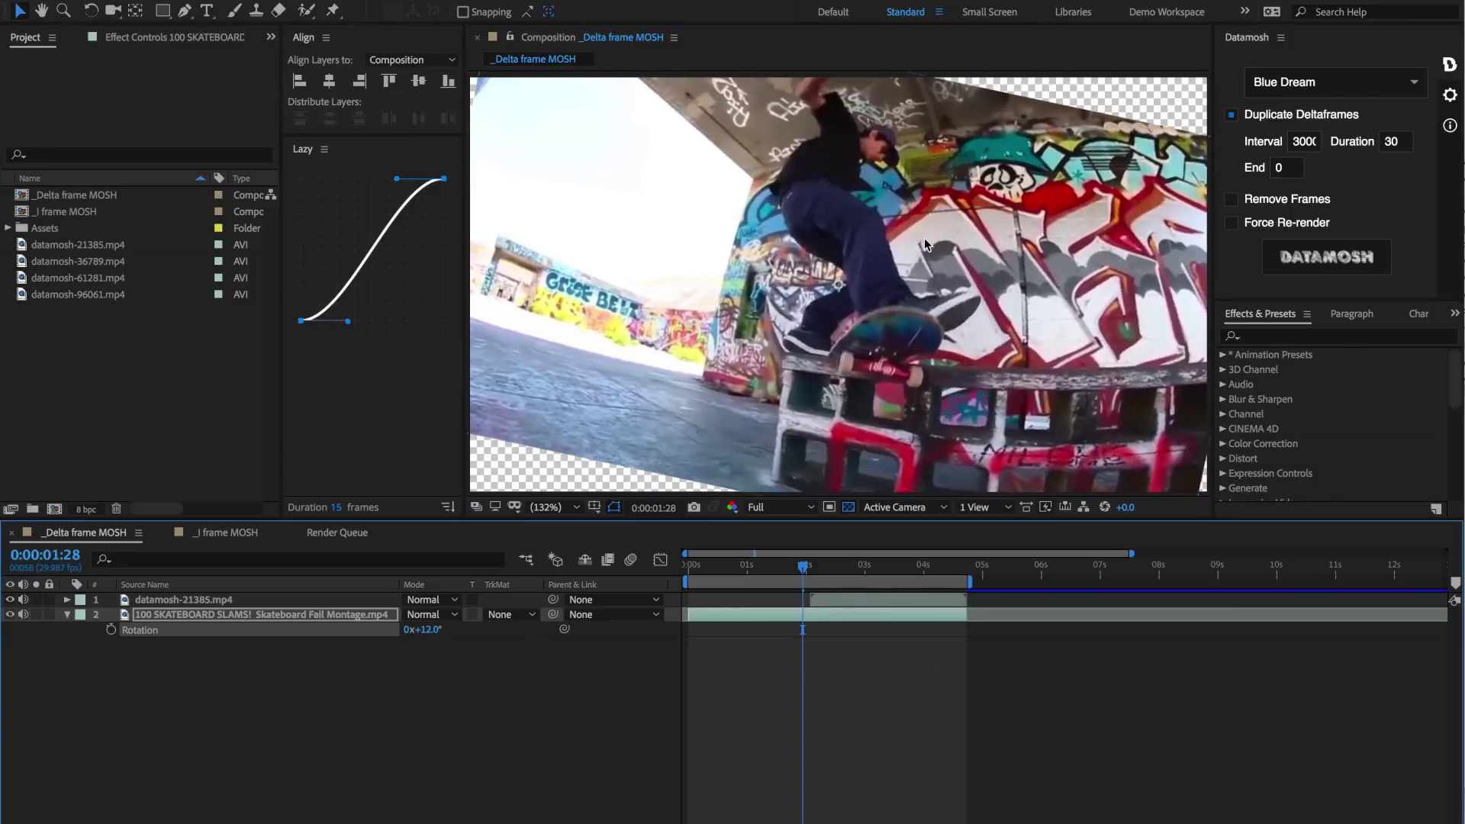
pyautogui.click(1297, 226)
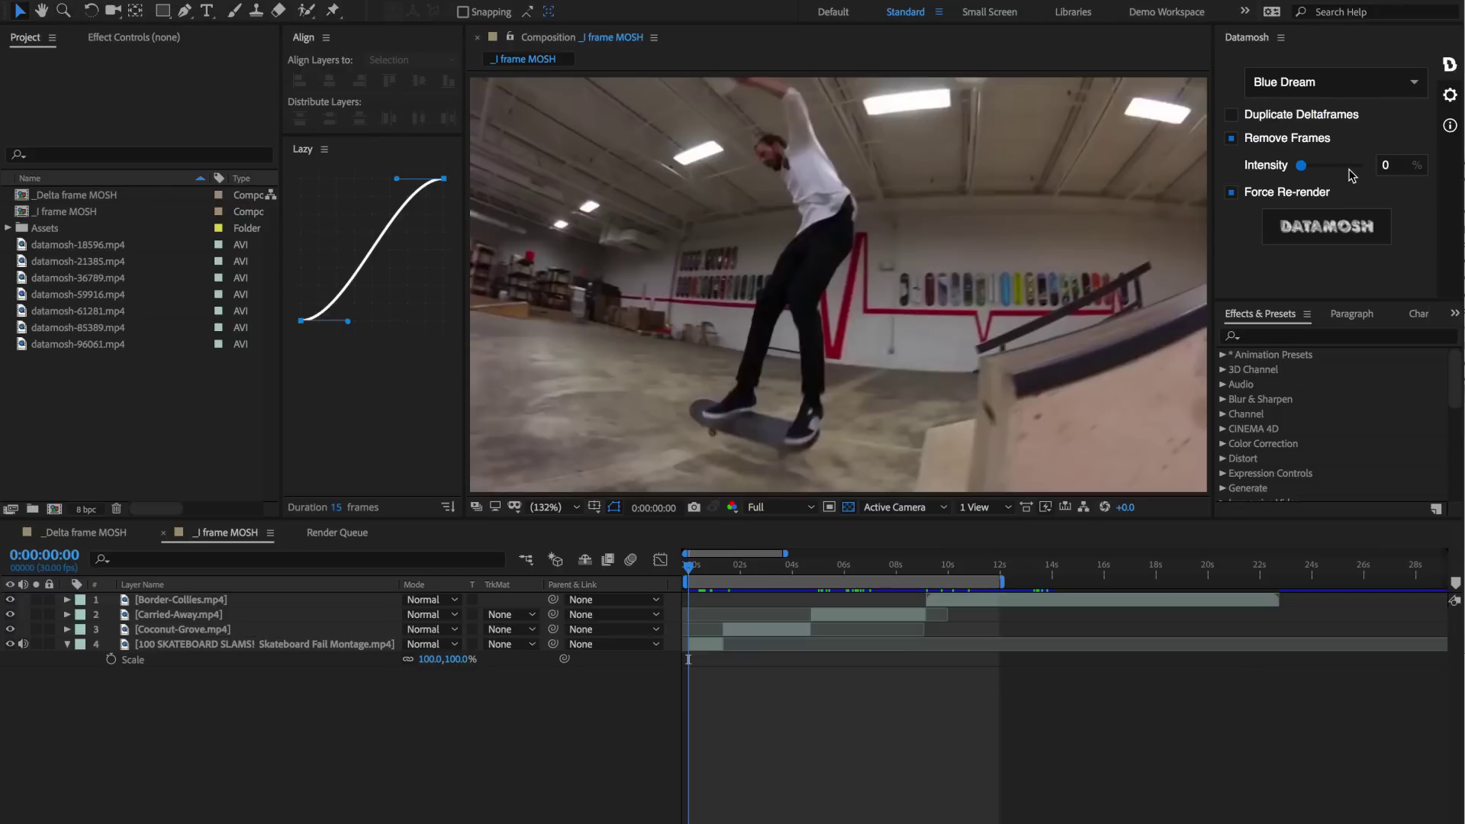
# Set Remove Frames Intensity to 42 and scrub through the comp's opening frames to review.
pyautogui.moveTo(1309, 165); pyautogui.dragTo(1328, 162)
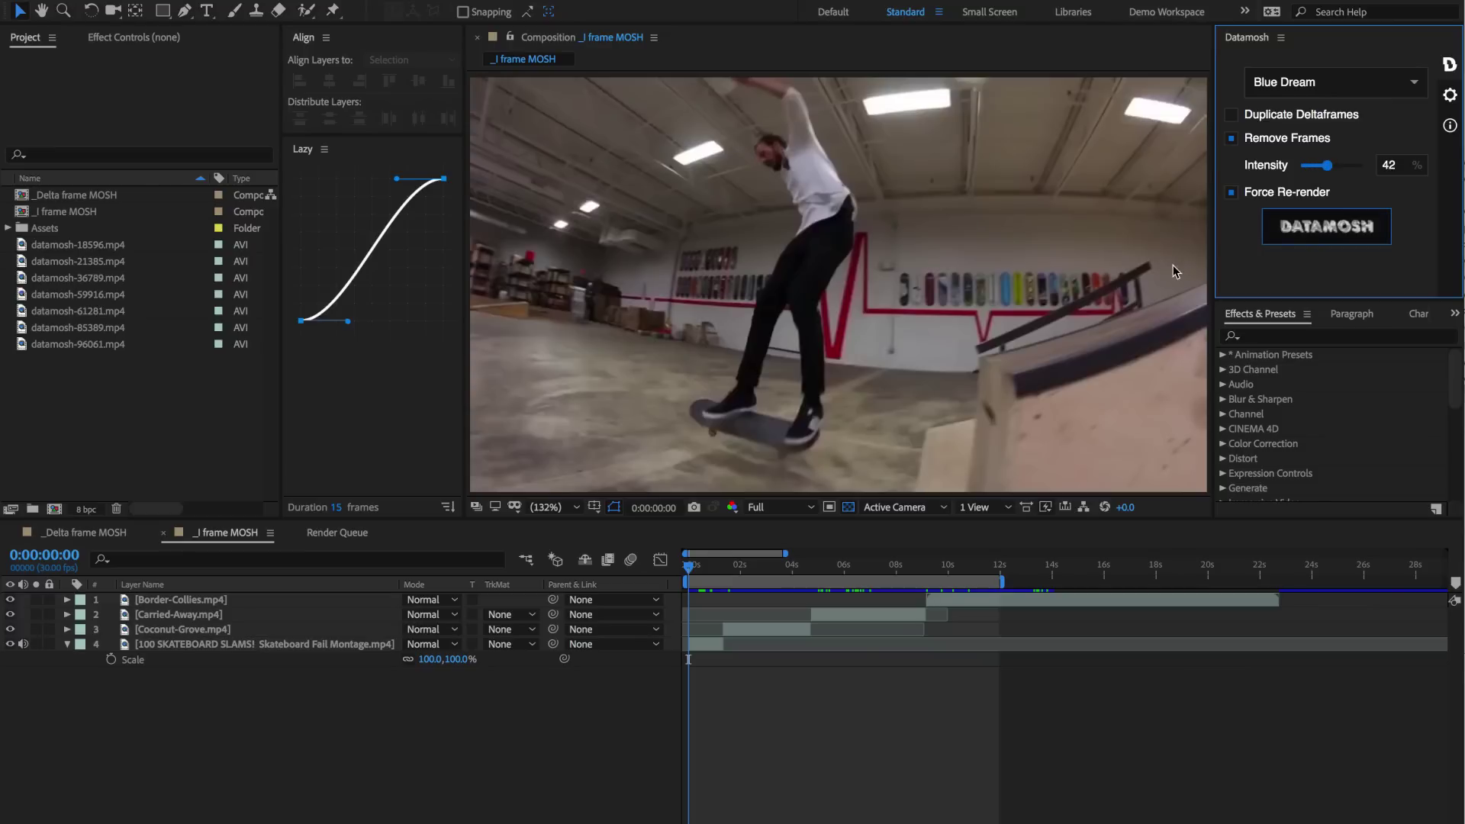
pyautogui.click(670, 568)
pyautogui.moveTo(712, 570); pyautogui.dragTo(940, 567)
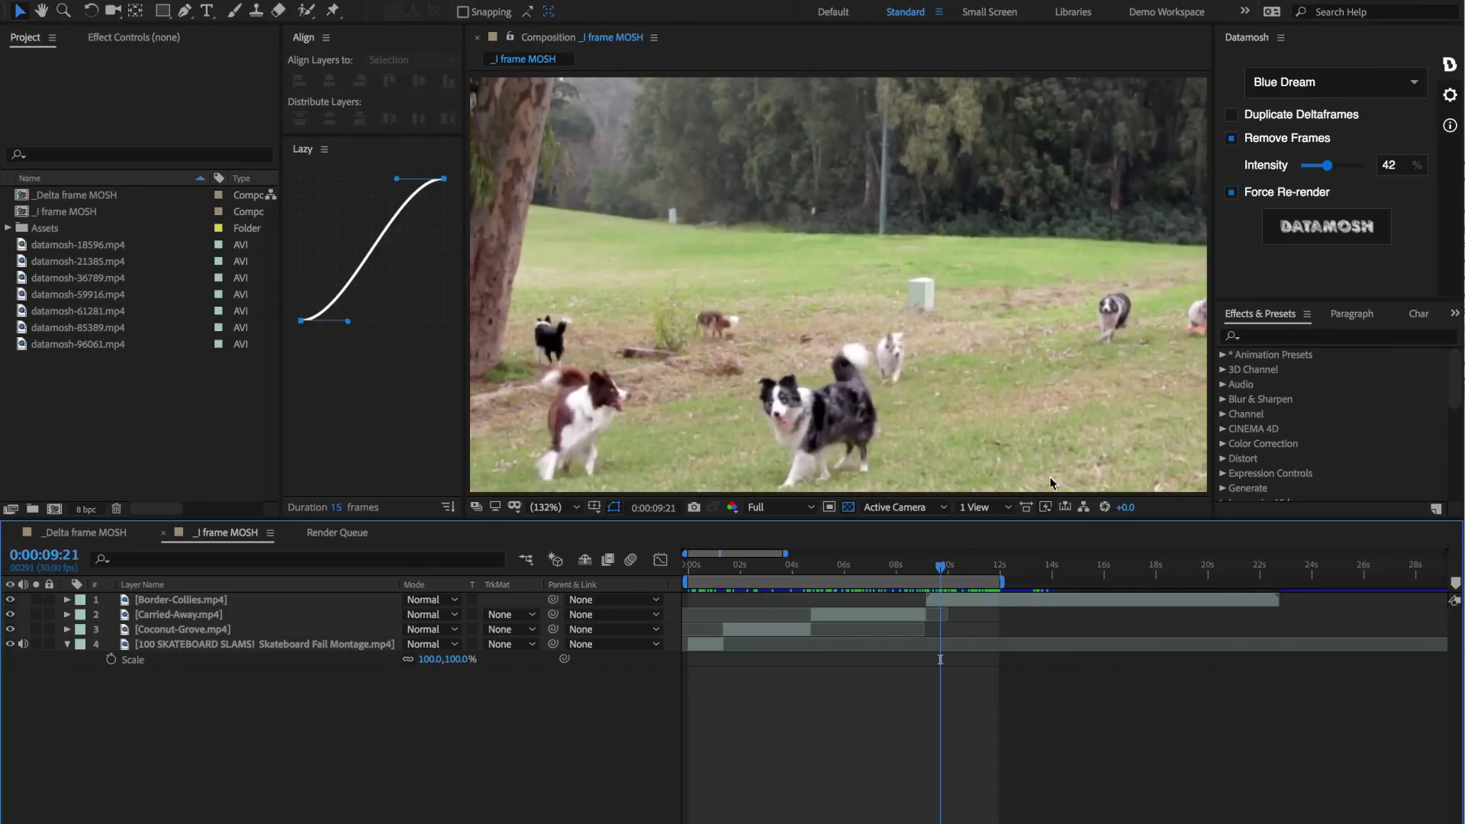
# Mosh the _I frame MOSH comp into datamosh-96952.mp4, then preview it from the start into the dog footage.
pyautogui.click(1315, 231)
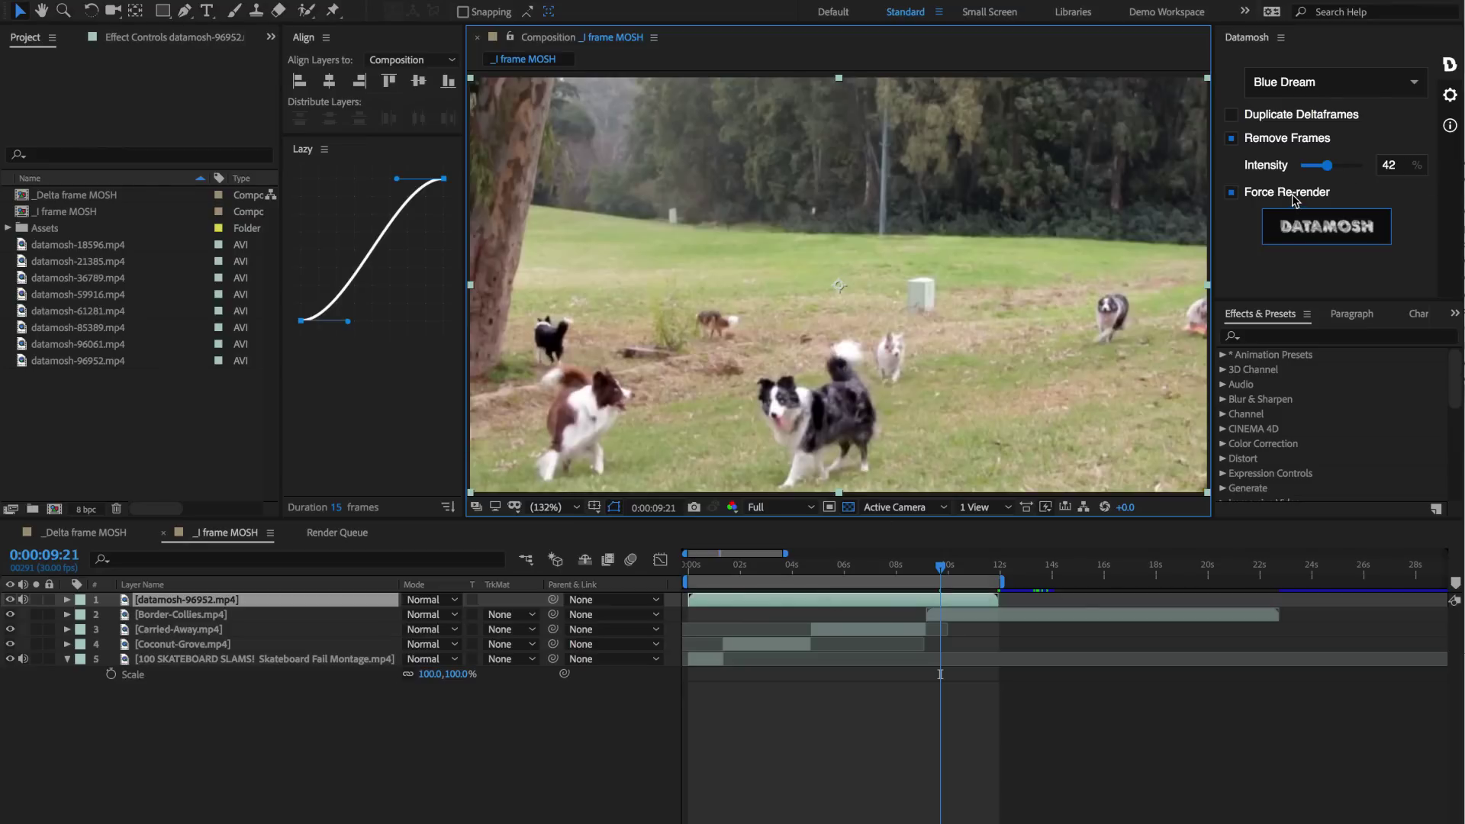
pyautogui.click(722, 571)
pyautogui.moveTo(718, 576); pyautogui.dragTo(683, 571)
pyautogui.press('space')
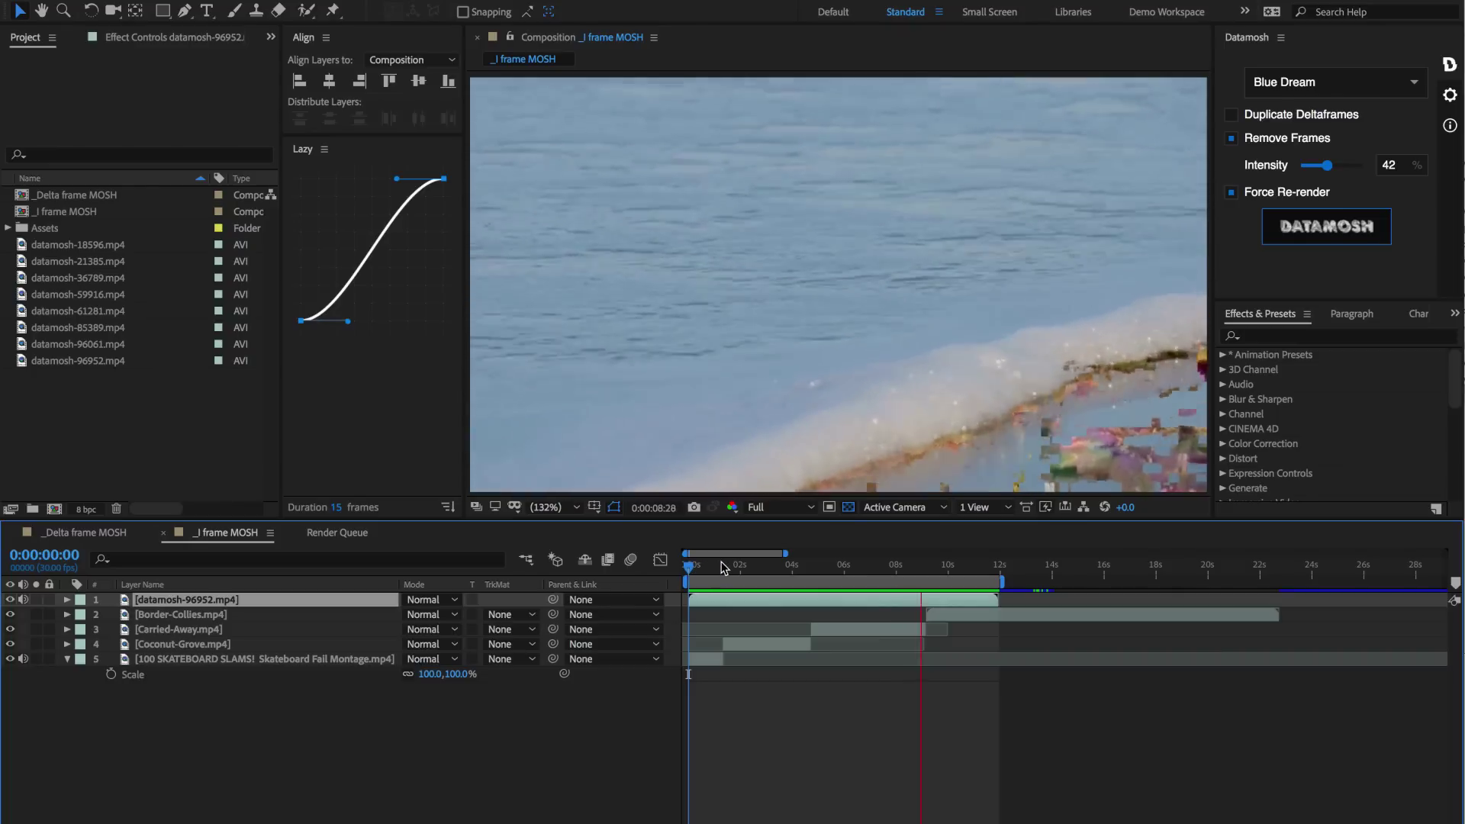
pyautogui.press('space')
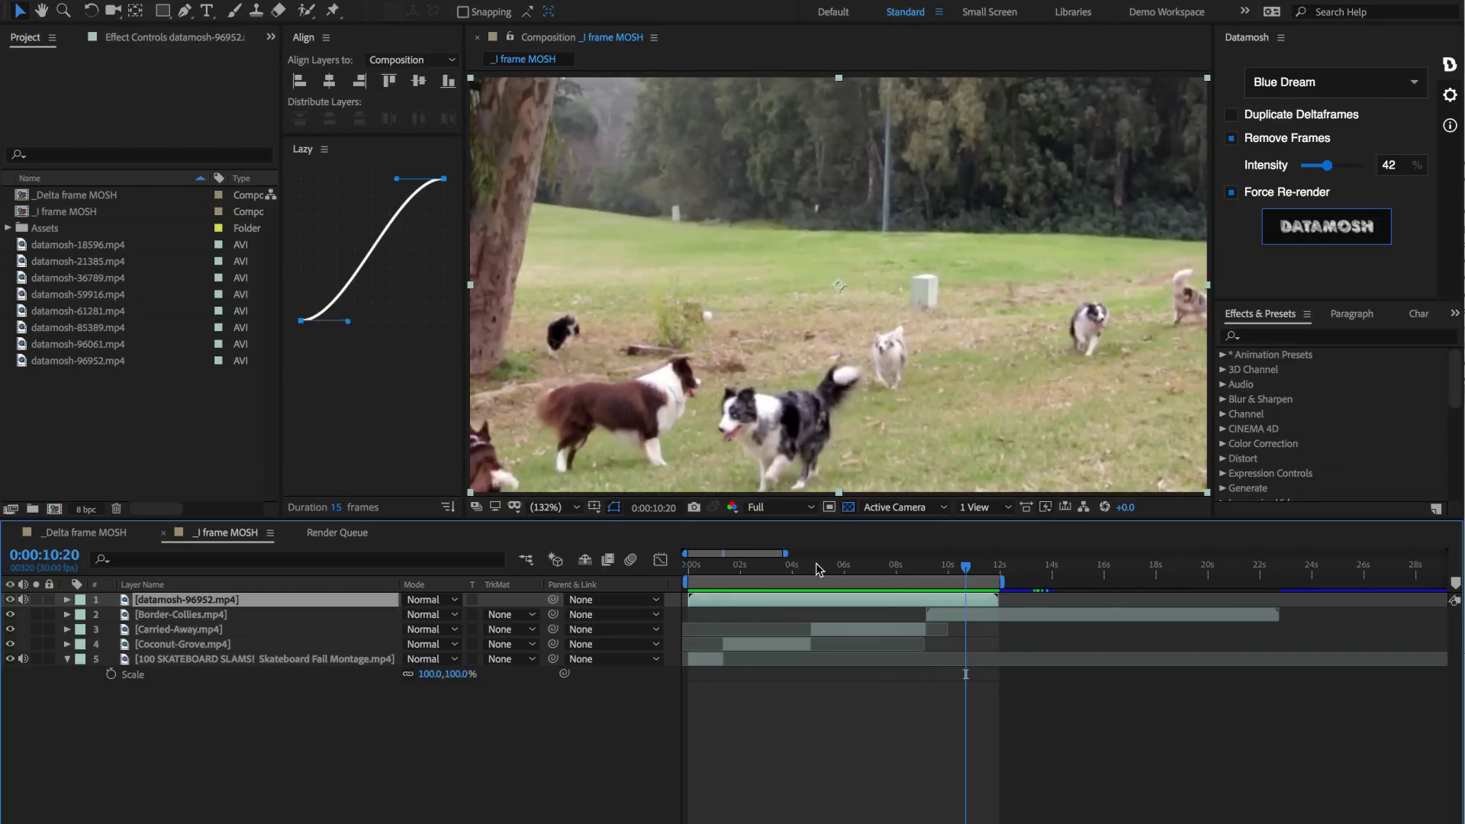
# Check the dog footage near 9 seconds, raise Intensity to 66 and re-mosh into datamosh-93366.mp4.
pyautogui.click(925, 565)
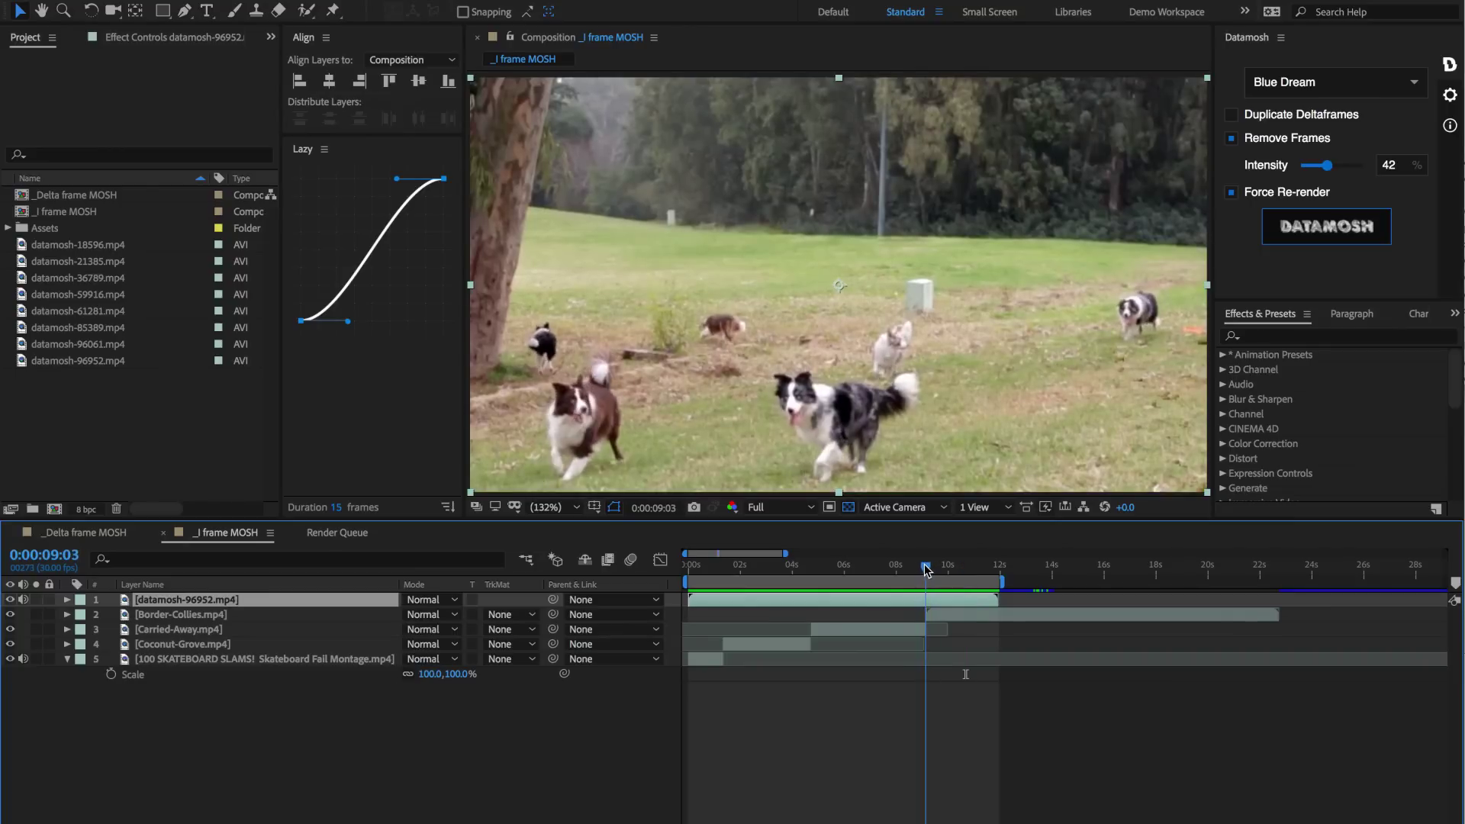
pyautogui.moveTo(925, 568); pyautogui.dragTo(932, 570)
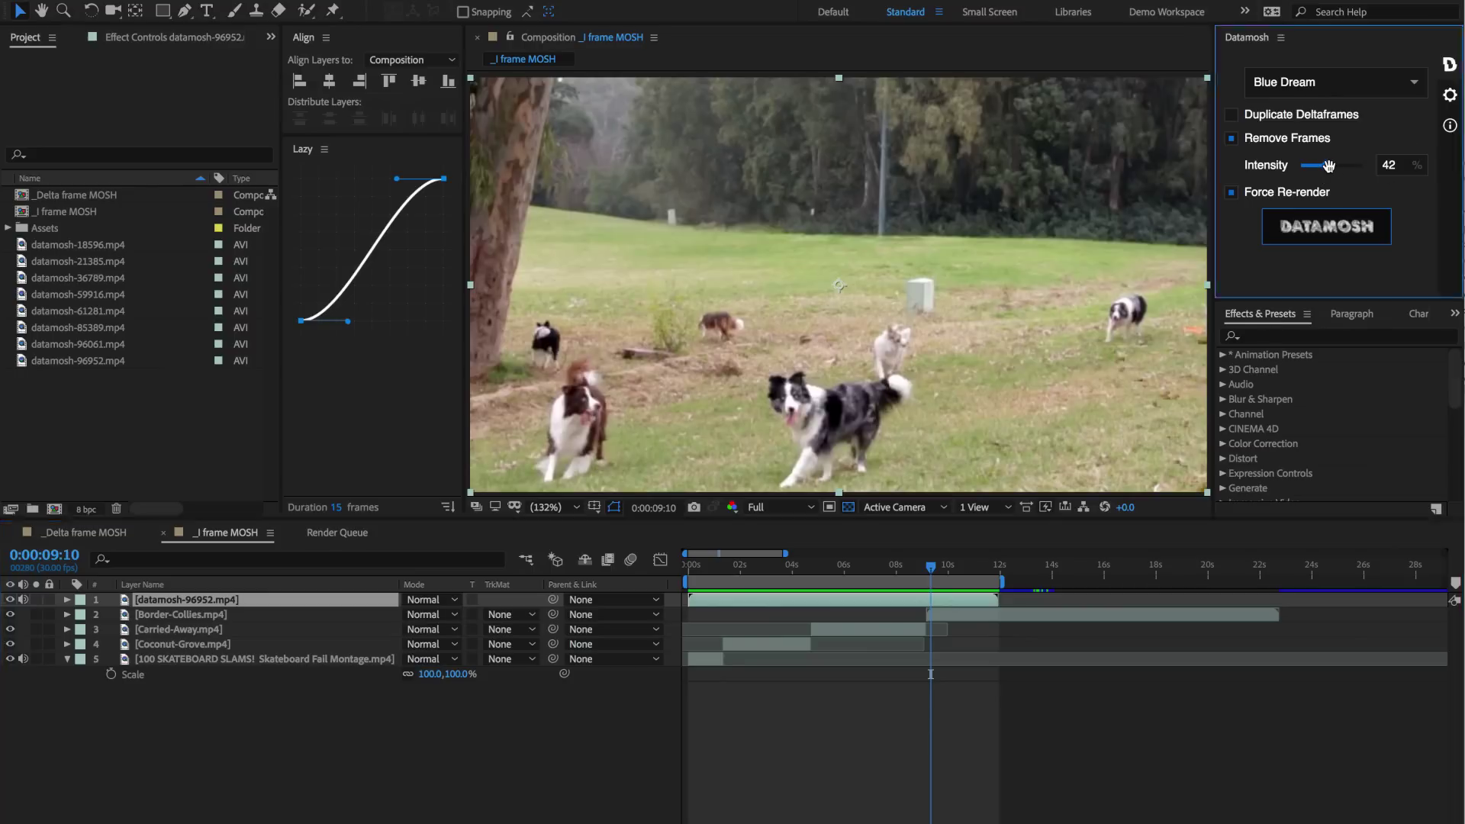
pyautogui.moveTo(1328, 165); pyautogui.dragTo(1342, 165)
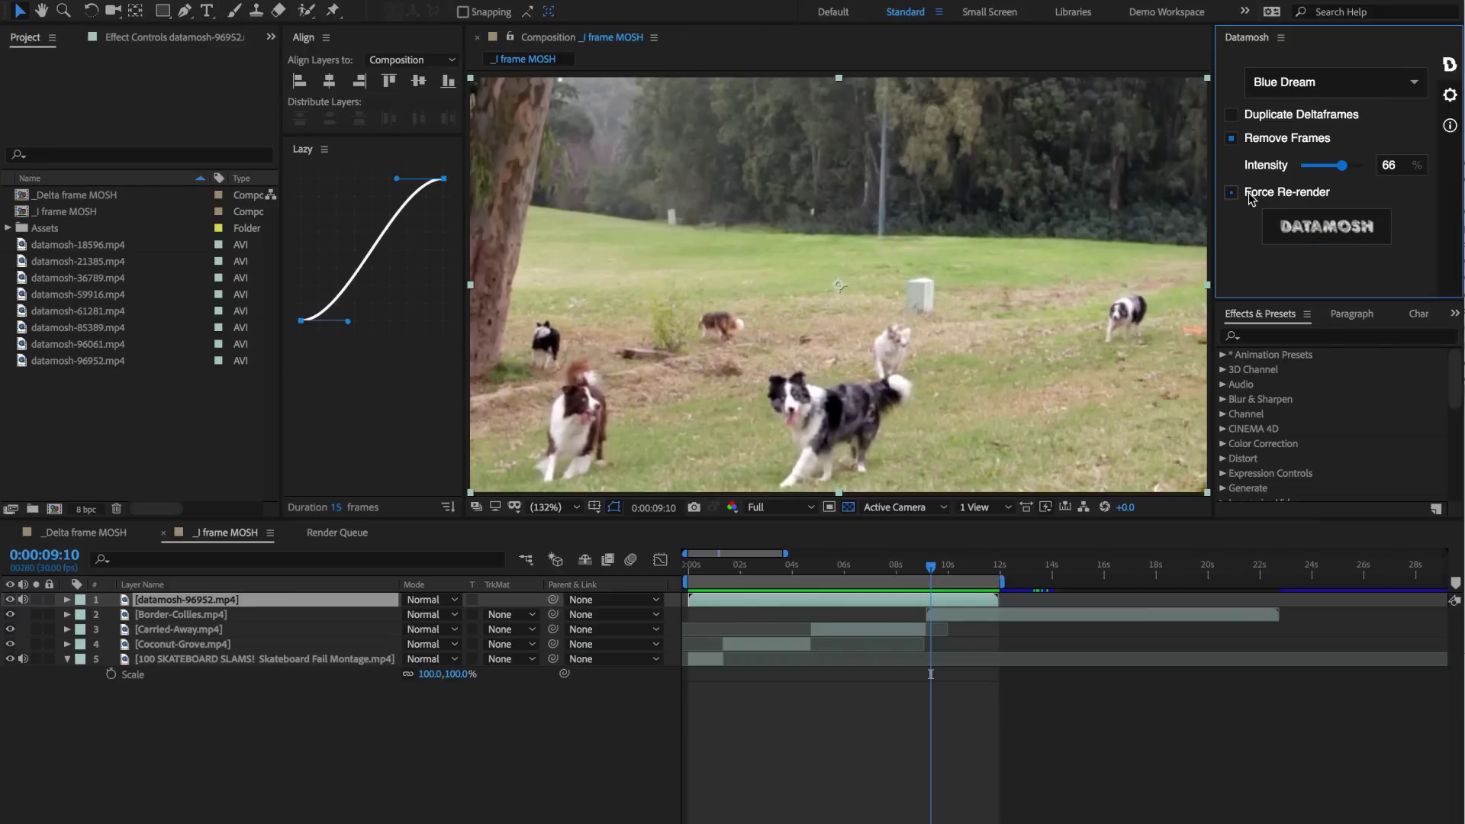
pyautogui.click(1349, 236)
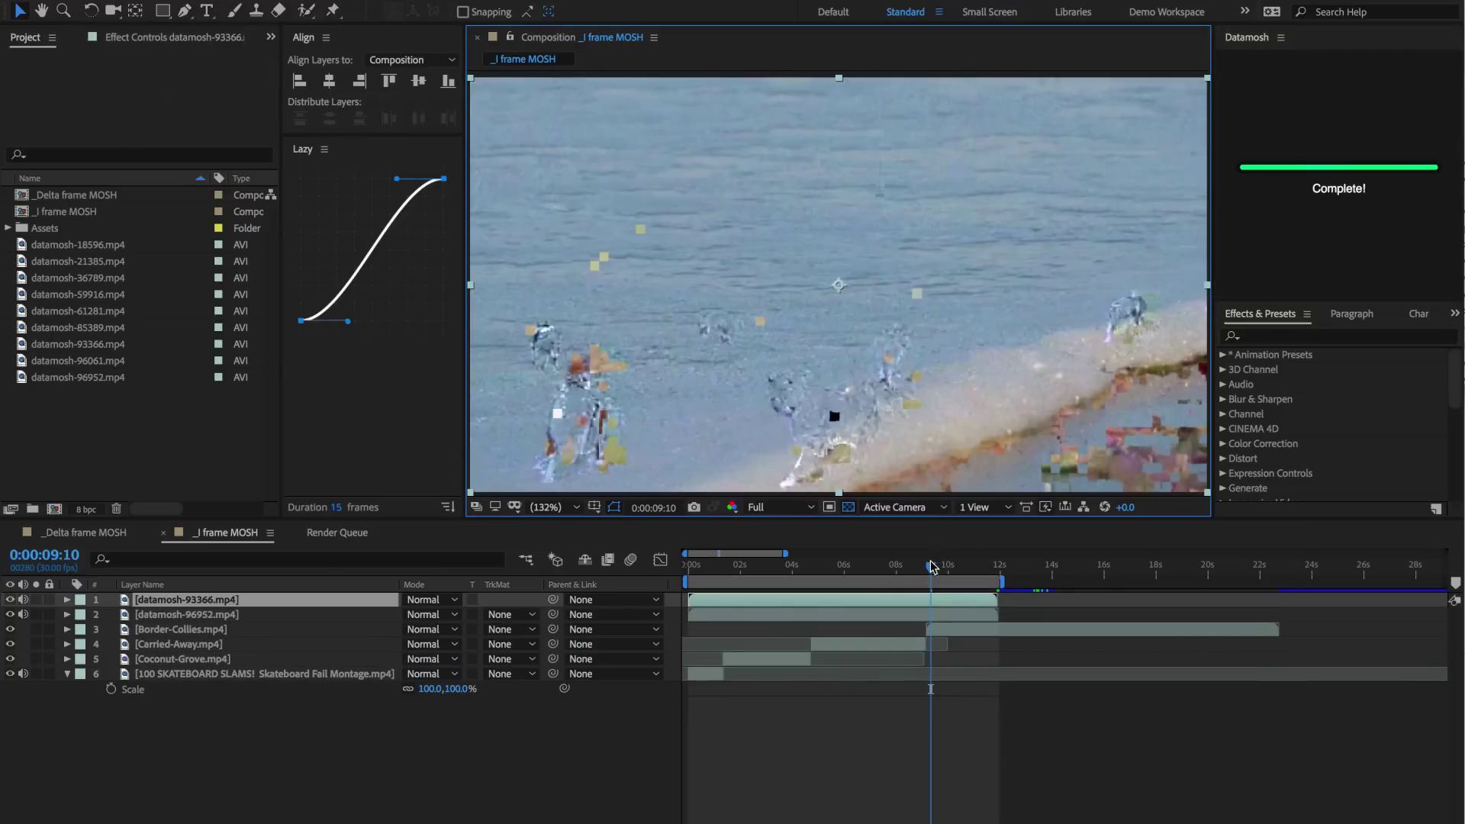
pyautogui.moveTo(931, 567); pyautogui.dragTo(687, 572)
pyautogui.press('space')
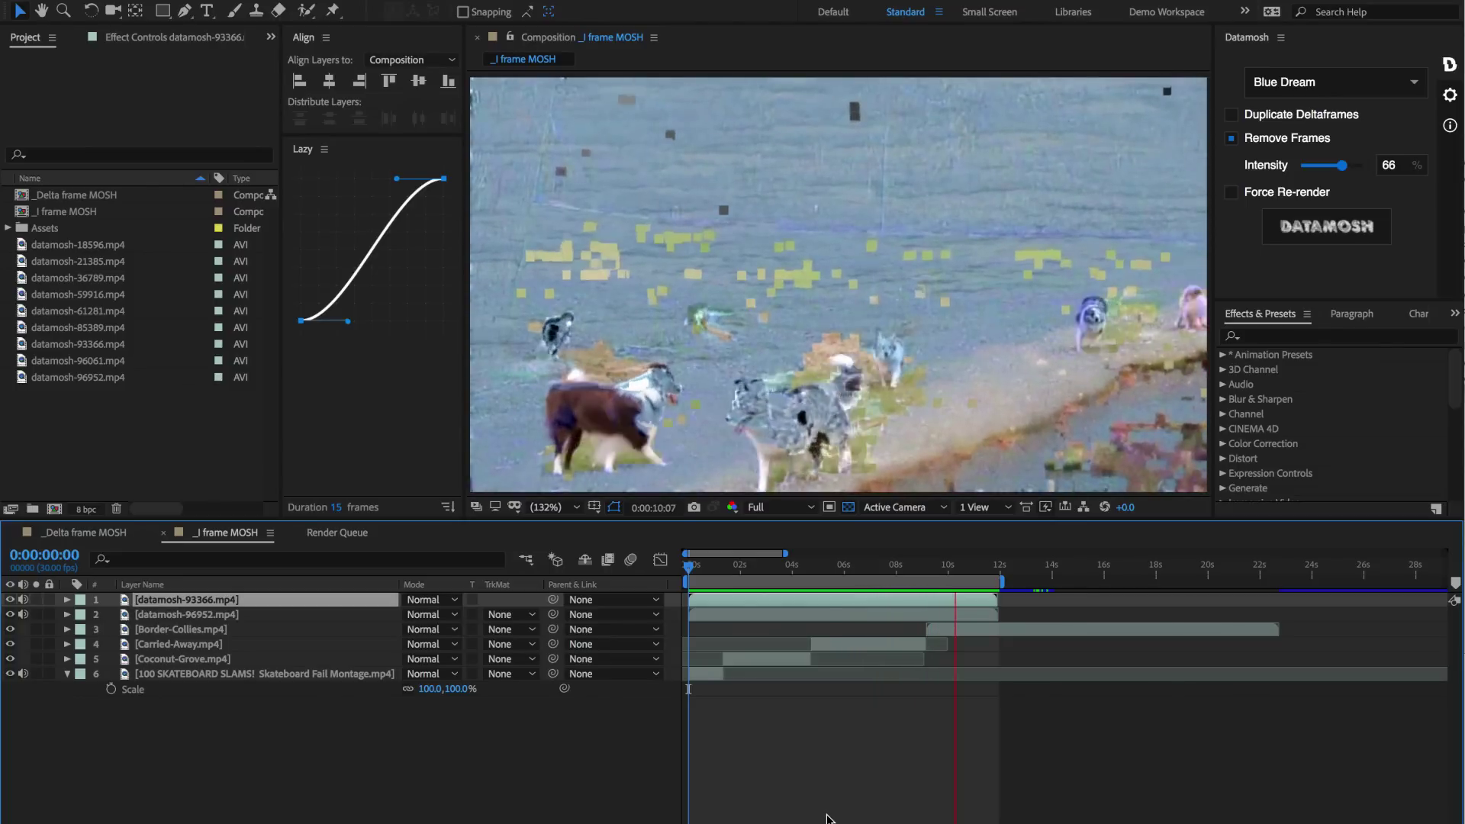
pyautogui.click(828, 817)
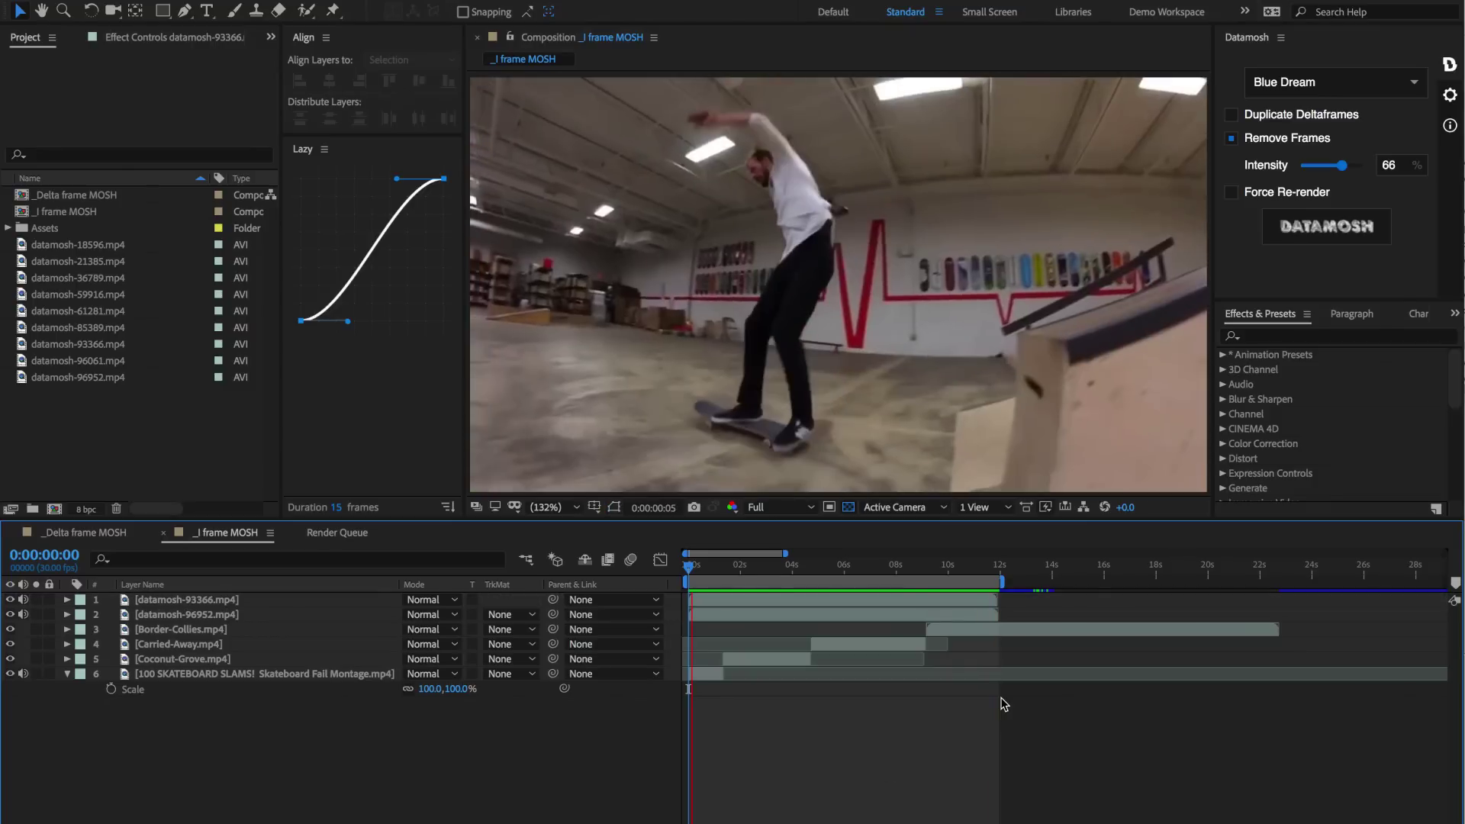